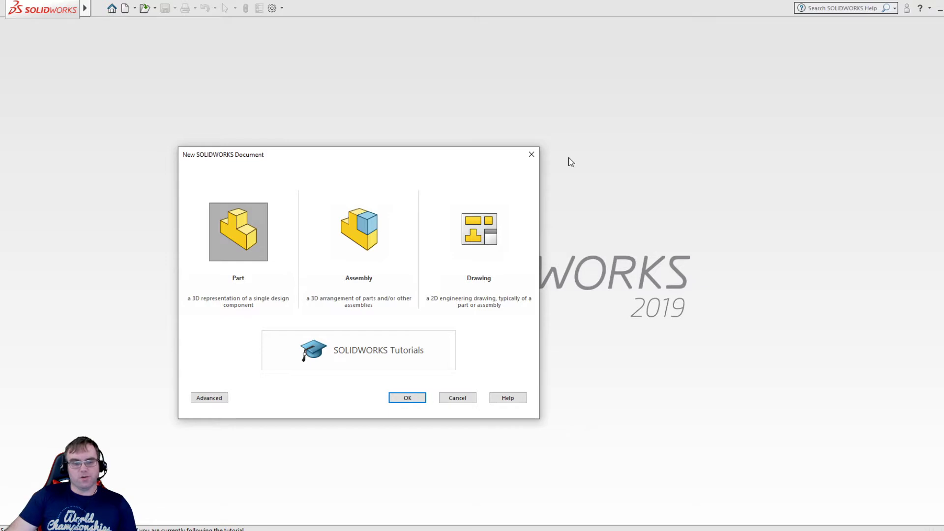
Create a new part document and start a sketch on the Front Plane
{"action": "left_click", "coordinate": [409, 399]}
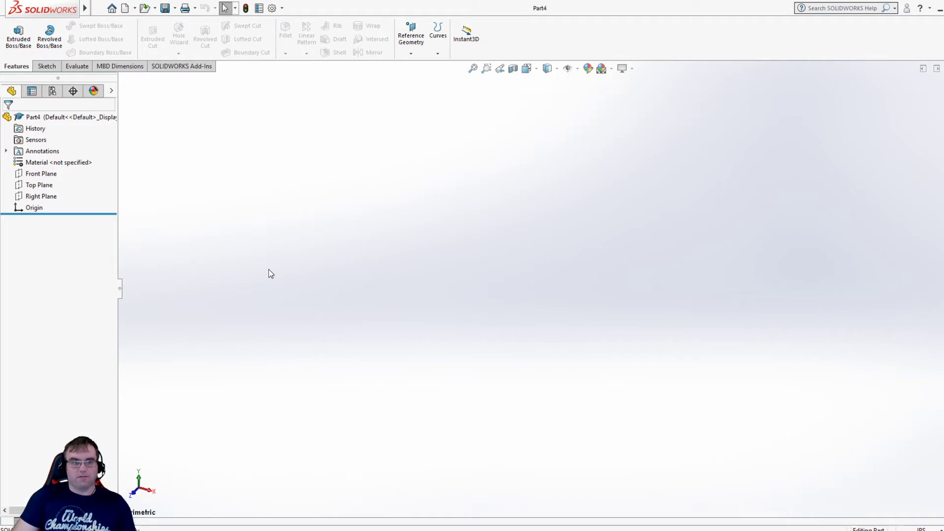
{"action": "left_click", "coordinate": [45, 66]}
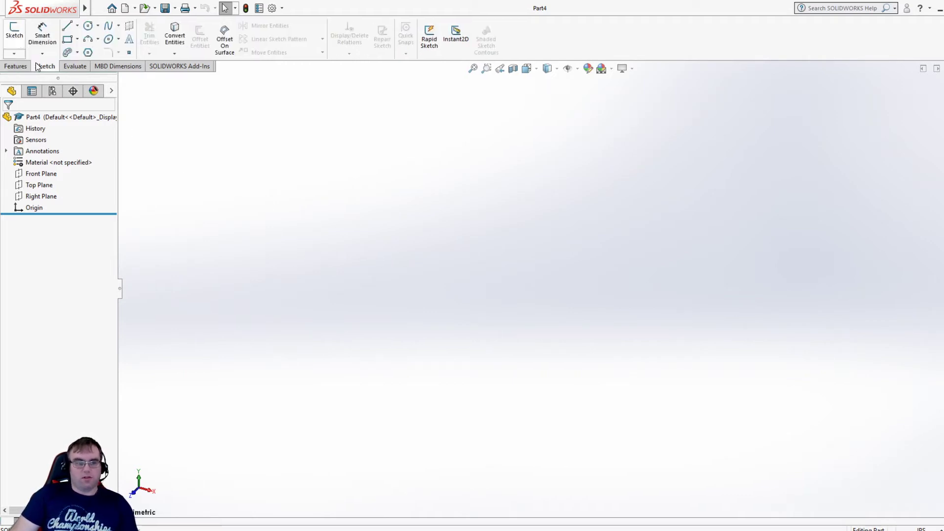
{"action": "left_click", "coordinate": [15, 30]}
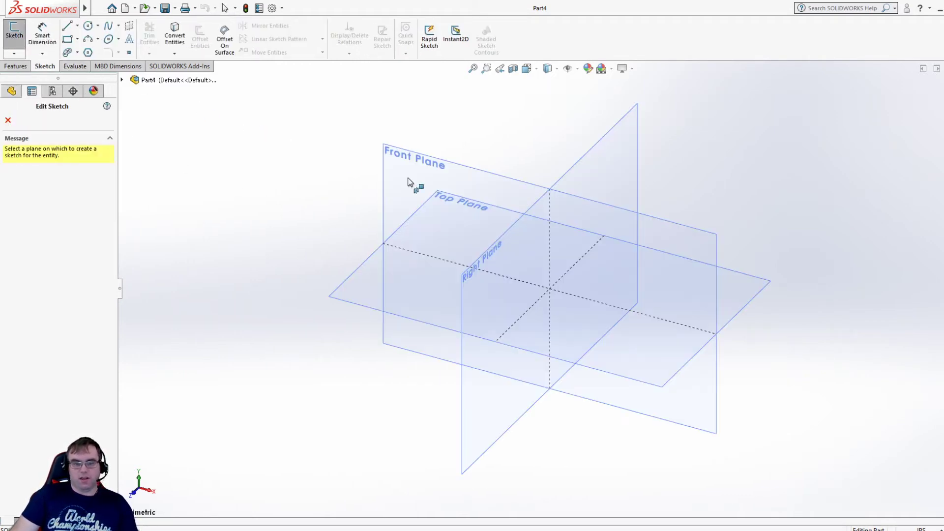
{"action": "left_click", "coordinate": [434, 189]}
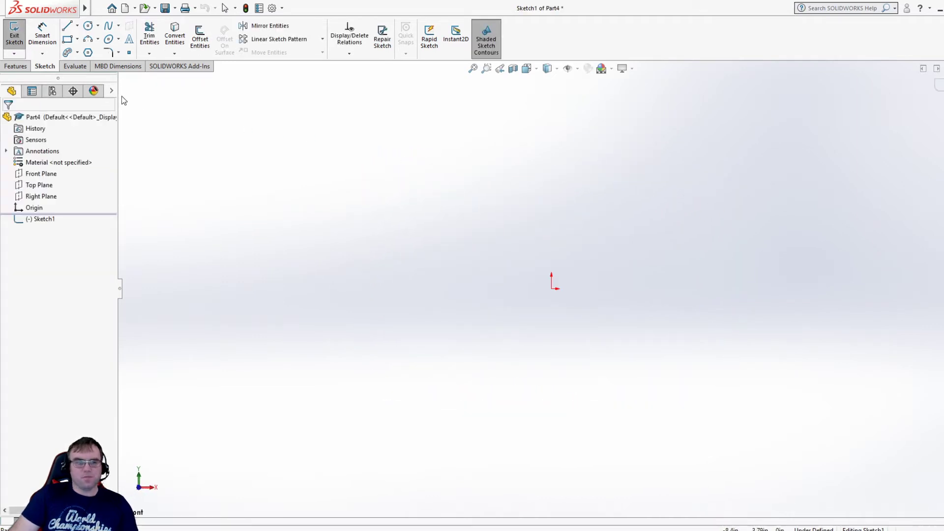
Sketch a vertical centerline running through the origin and extending above and below it
{"action": "left_click", "coordinate": [77, 26]}
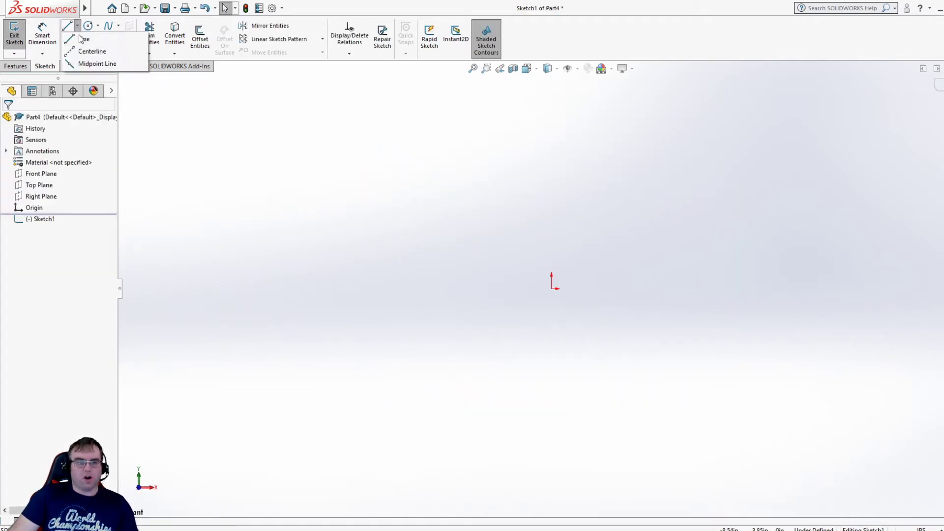
{"action": "left_click", "coordinate": [86, 51]}
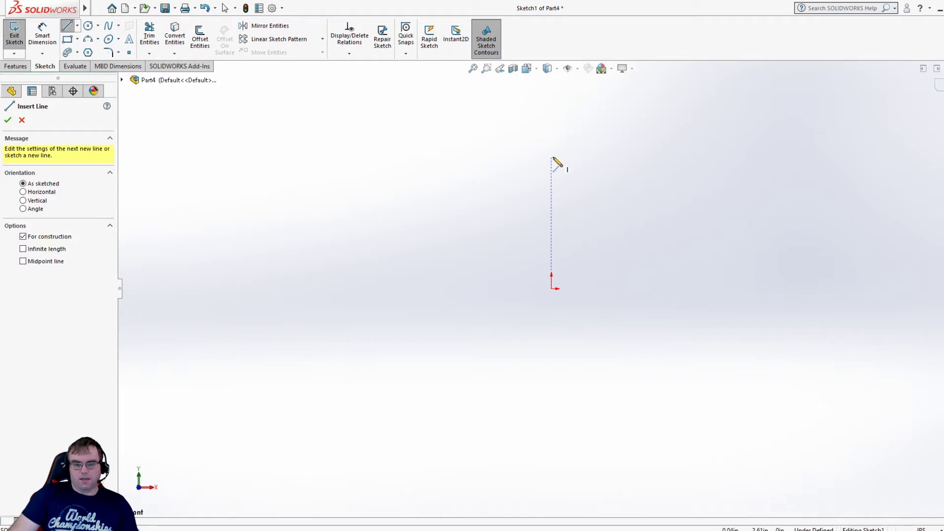
{"action": "left_click", "coordinate": [551, 123]}
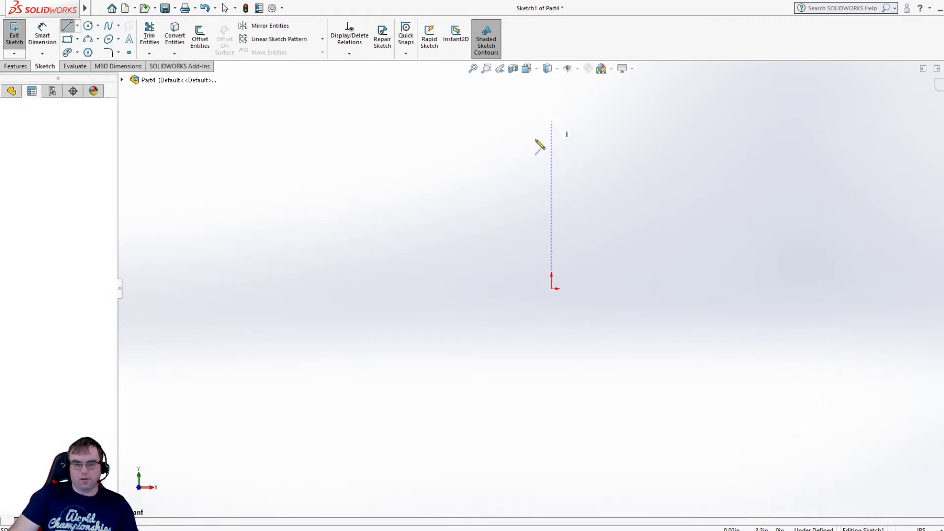
{"action": "left_click", "coordinate": [552, 465]}
{"action": "key", "text": "Escape"}
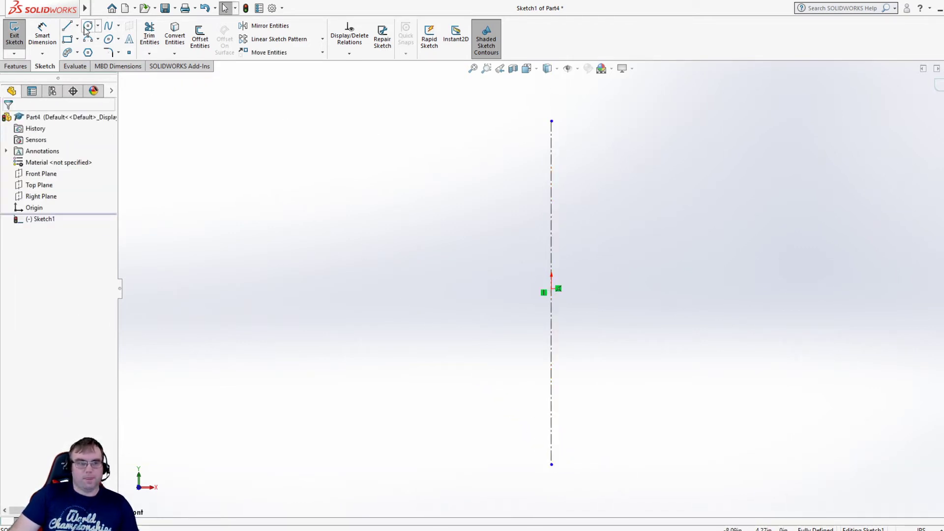
Sketch a circle centred on the origin with a radius of about 2.8 in
{"action": "left_click", "coordinate": [87, 27]}
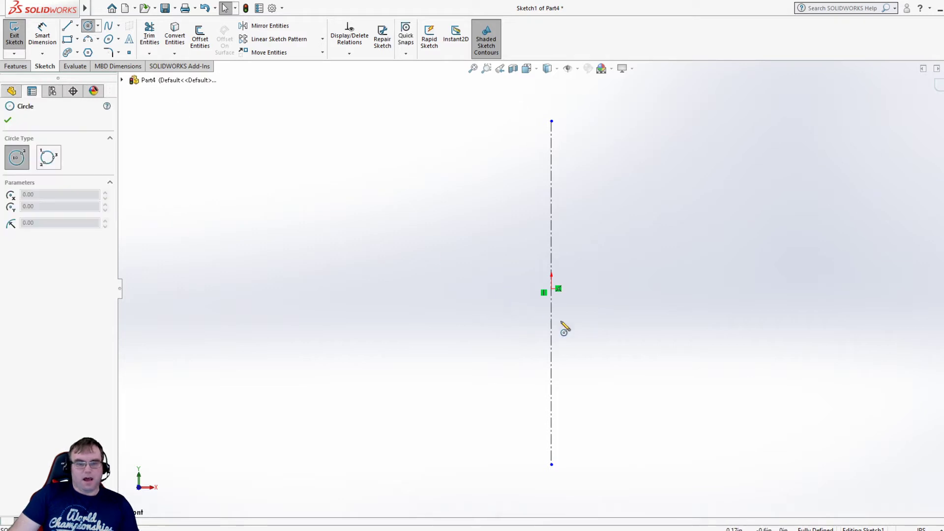
{"action": "left_click", "coordinate": [551, 289]}
{"action": "left_click", "coordinate": [615, 163]}
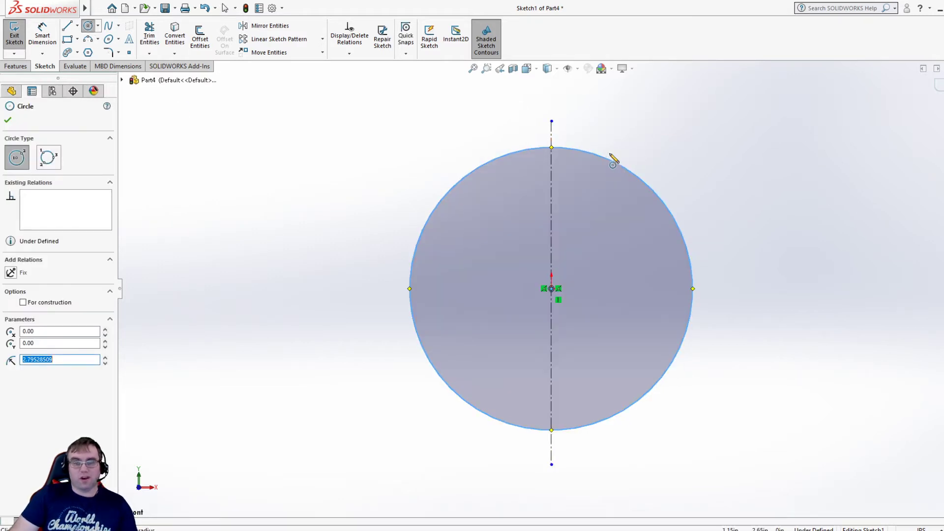
{"action": "key", "text": "Escape"}
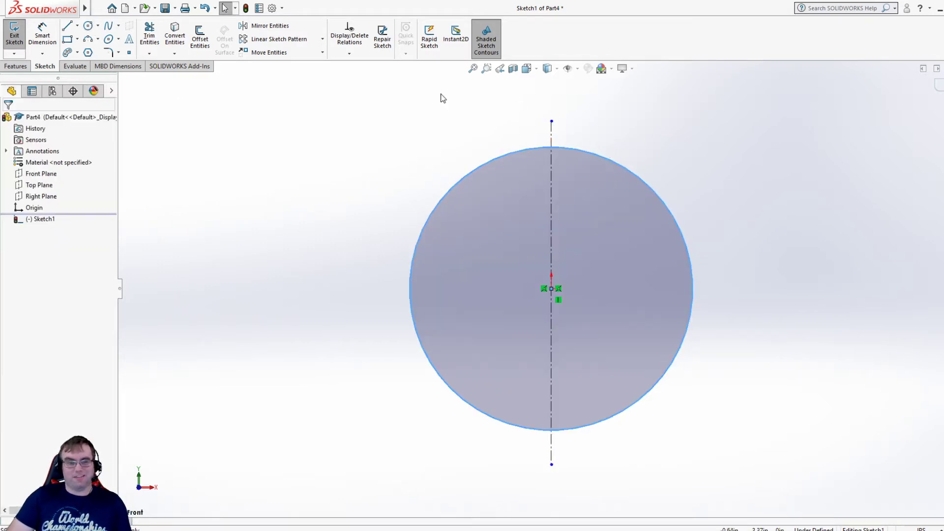
Dimension the circle's diameter as 6 in with Smart Dimension
{"action": "left_click", "coordinate": [39, 34]}
{"action": "left_click", "coordinate": [473, 174]}
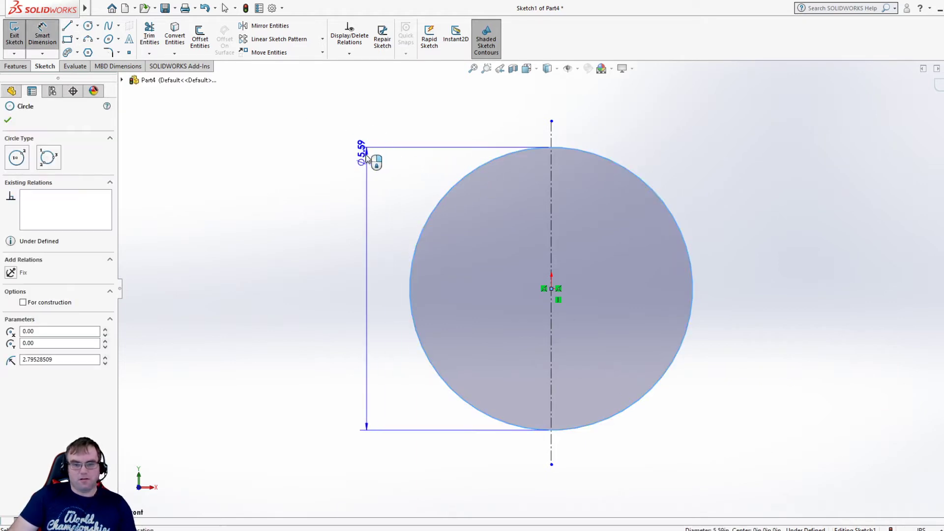
{"action": "left_click", "coordinate": [365, 155]}
{"action": "type", "text": "6"}
{"action": "key", "text": "Return"}
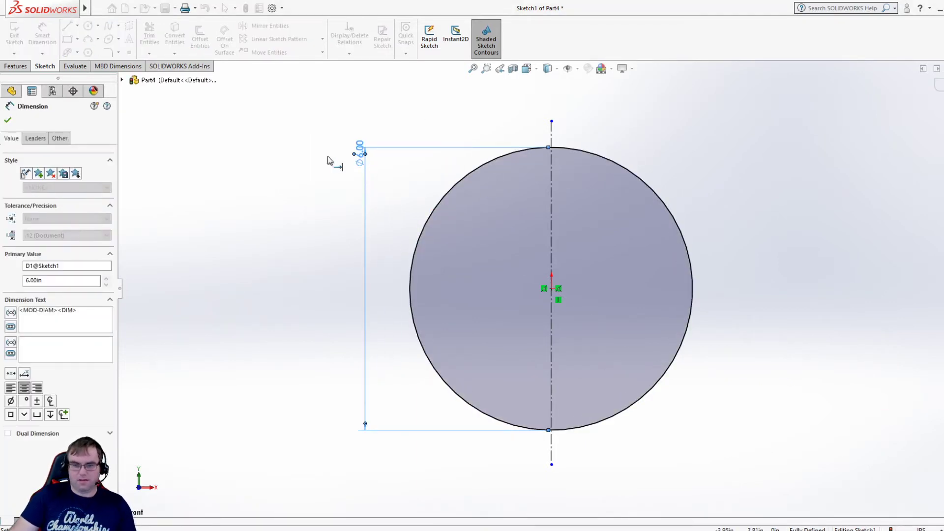
{"action": "key", "text": "Escape"}
Sketch a solid vertical line across the circle, from its topmost point to its bottommost point
{"action": "key", "text": "l"}
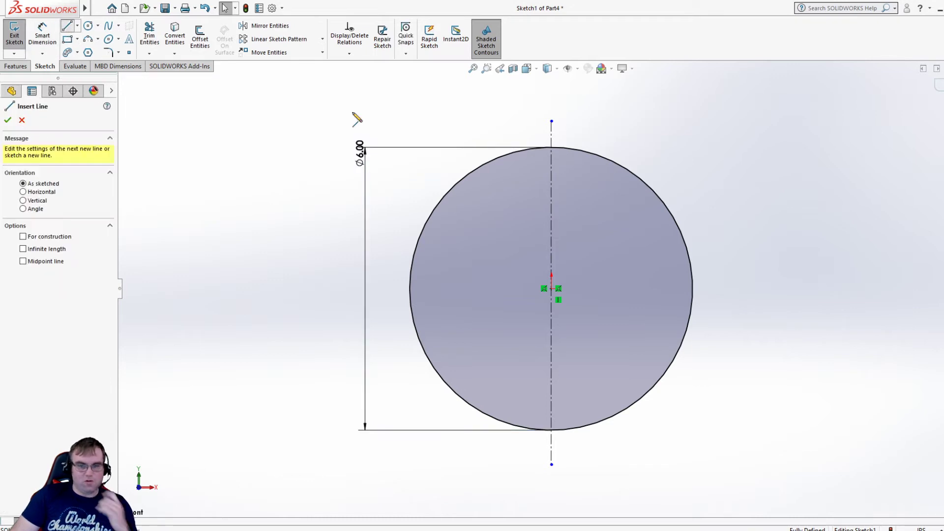
{"action": "left_click", "coordinate": [552, 148]}
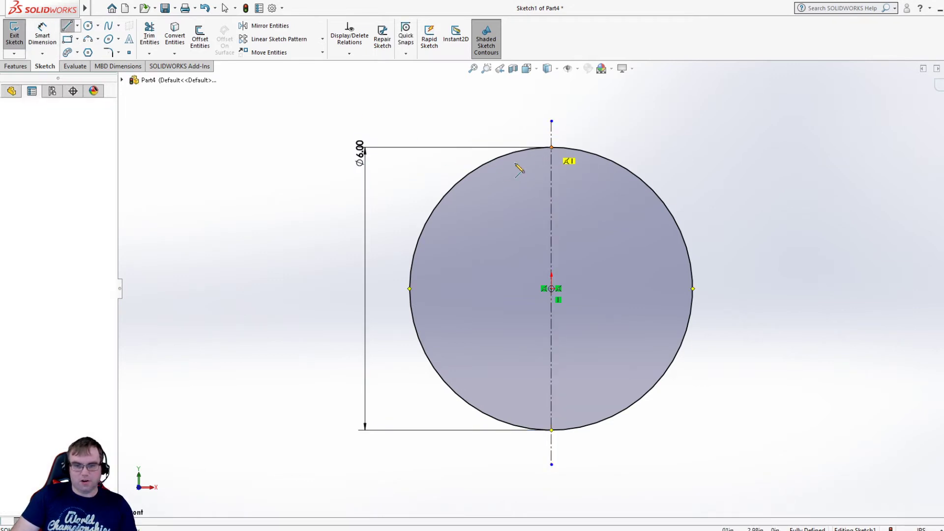
{"action": "left_click", "coordinate": [551, 430]}
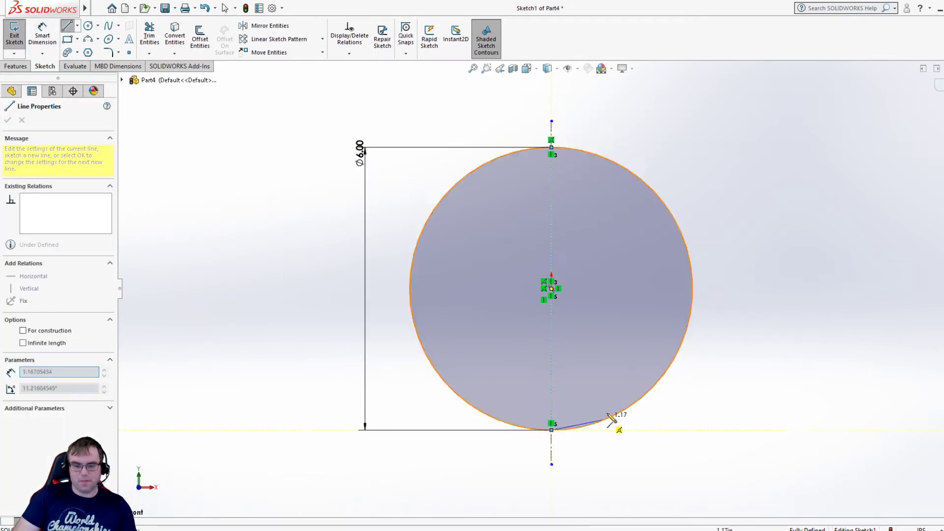
{"action": "key", "text": "Escape"}
Power trim the right half of the circle to leave a closed left semicircle
{"action": "left_click", "coordinate": [149, 35]}
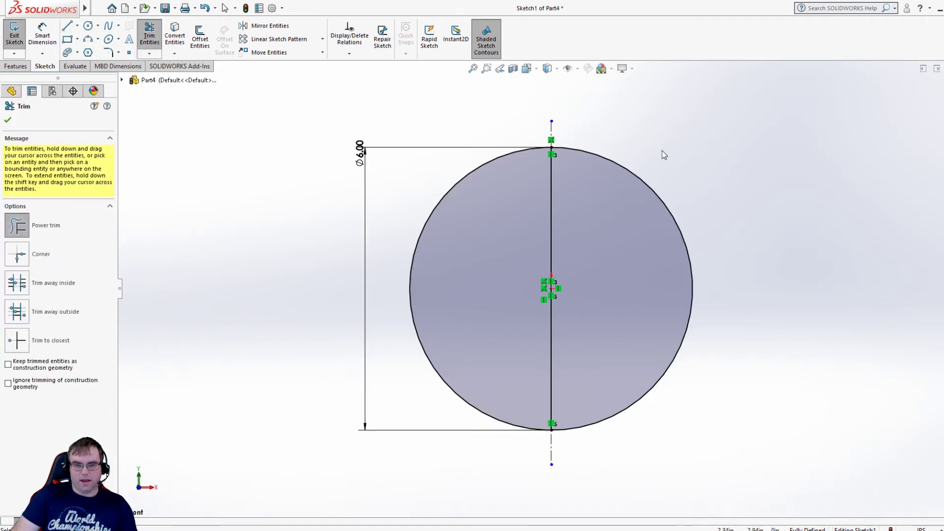
{"action": "left_click_drag", "start_coordinate": [662, 155], "coordinate": [641, 224]}
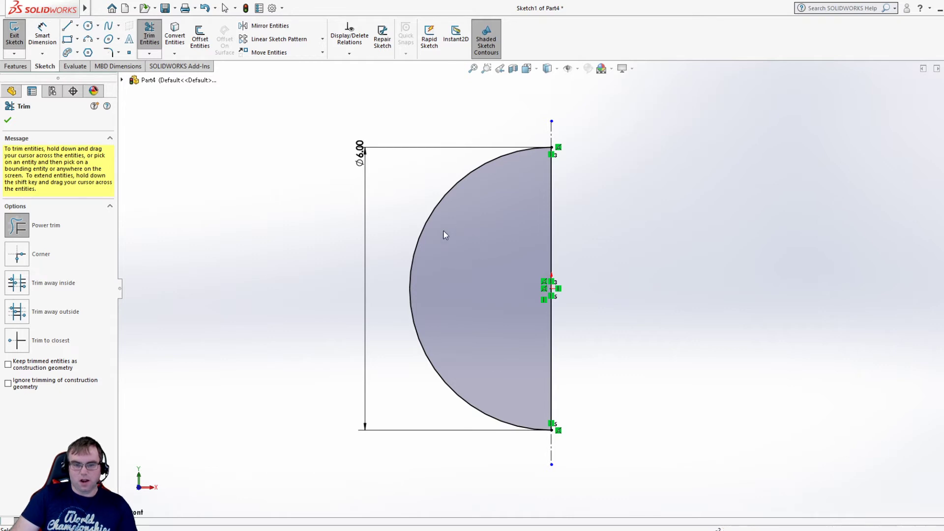
{"action": "left_click", "coordinate": [8, 120]}
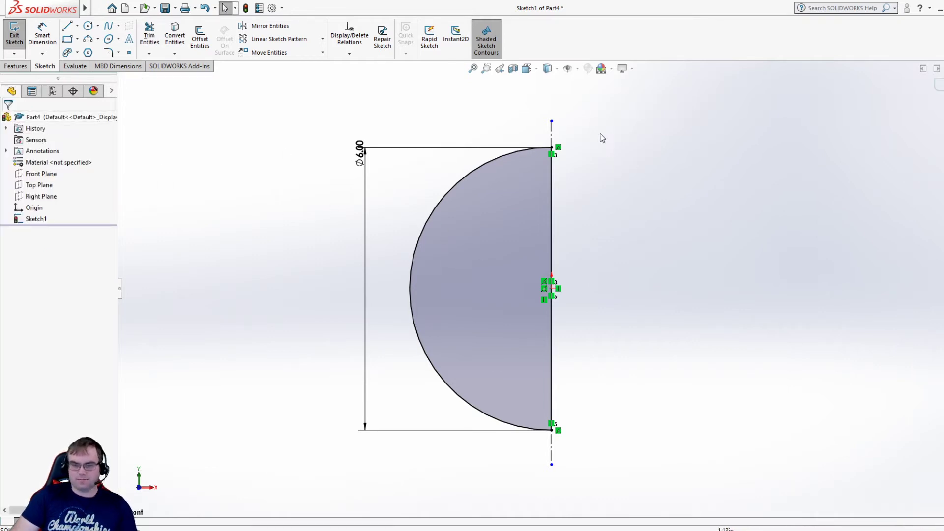
Stretch the centerline's ends to about 3.99 in above and 4.08 in below the origin, and exit the sketch
{"action": "left_click_drag", "start_coordinate": [551, 121], "coordinate": [552, 101]}
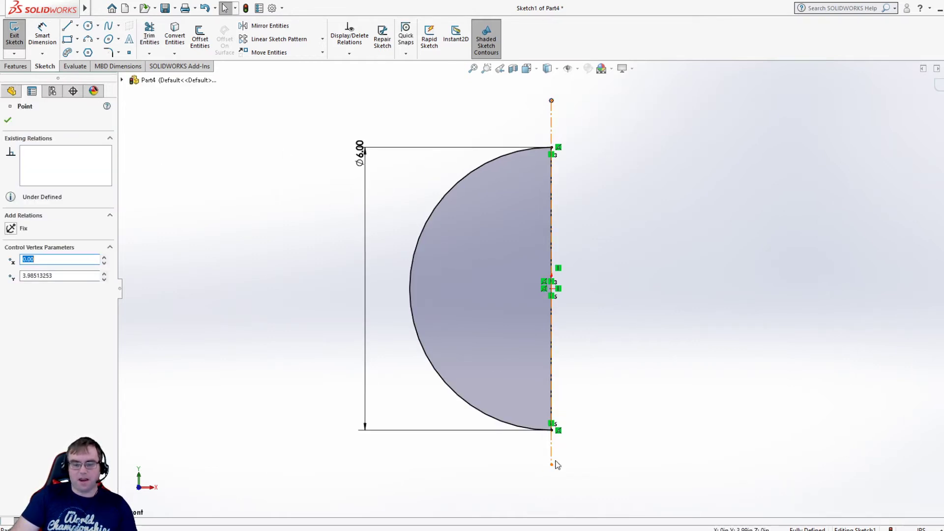
{"action": "left_click_drag", "start_coordinate": [552, 465], "coordinate": [553, 483]}
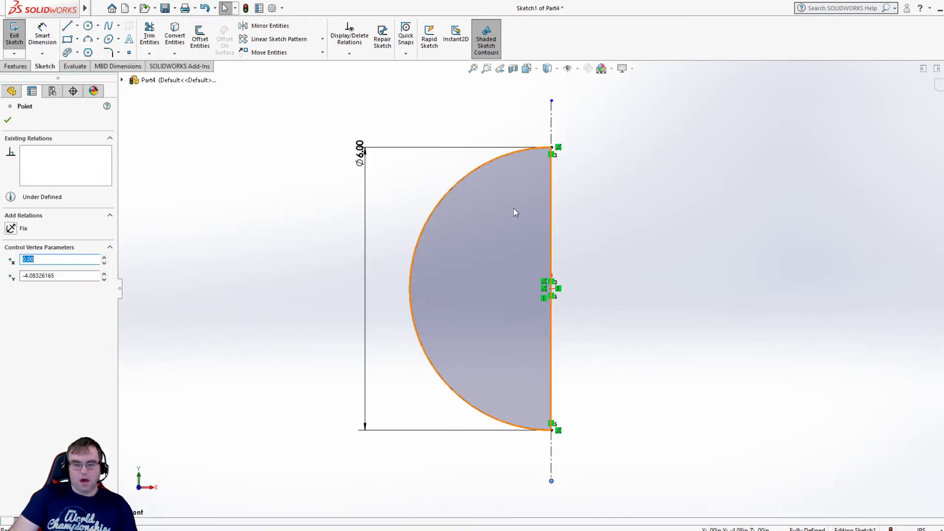
{"action": "left_click", "coordinate": [942, 87]}
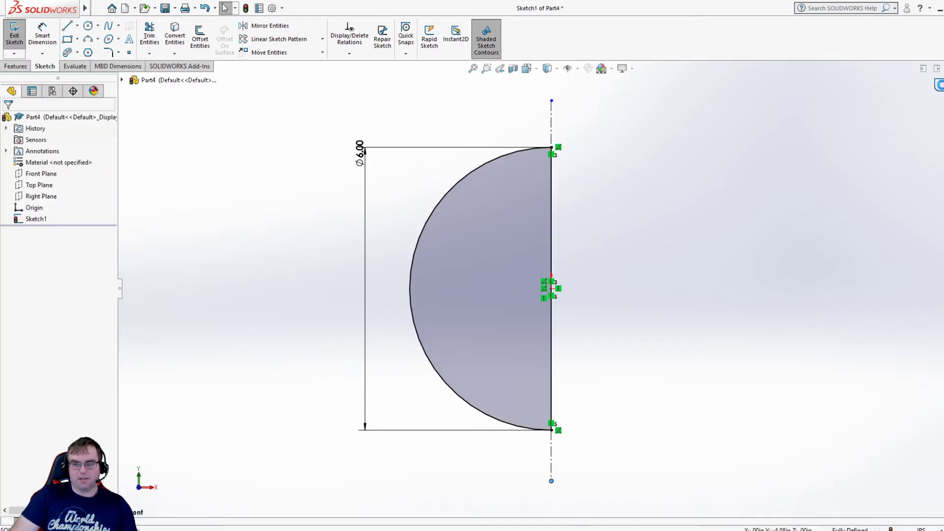
{"action": "left_click", "coordinate": [165, 248]}
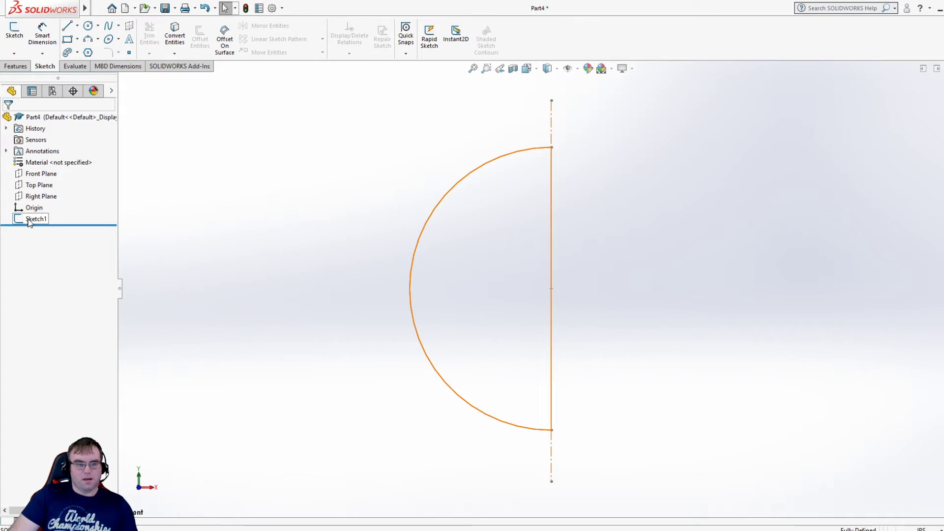
Revolve the semicircle sketch 360 degrees about its vertical line as a Blind Revolved Boss/Base to form a sphere
{"action": "left_click", "coordinate": [30, 221]}
{"action": "left_click", "coordinate": [21, 68]}
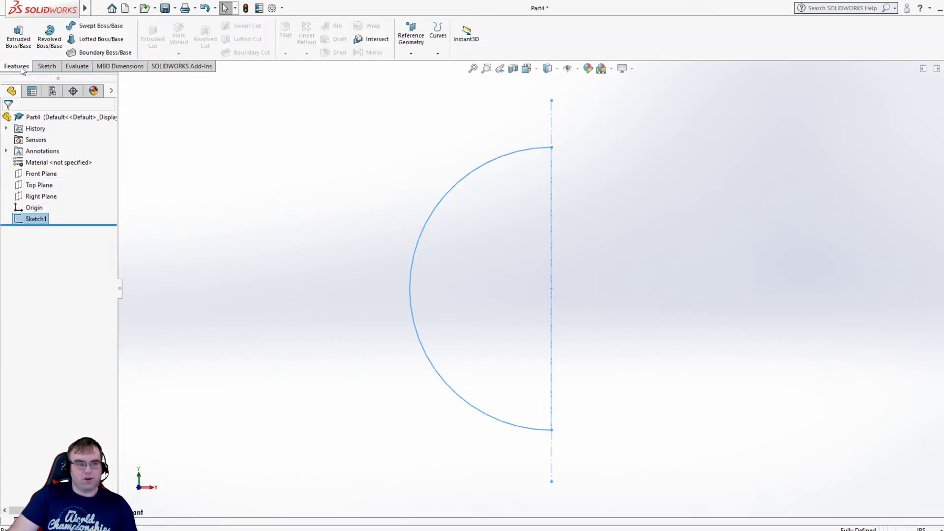
{"action": "left_click", "coordinate": [49, 37]}
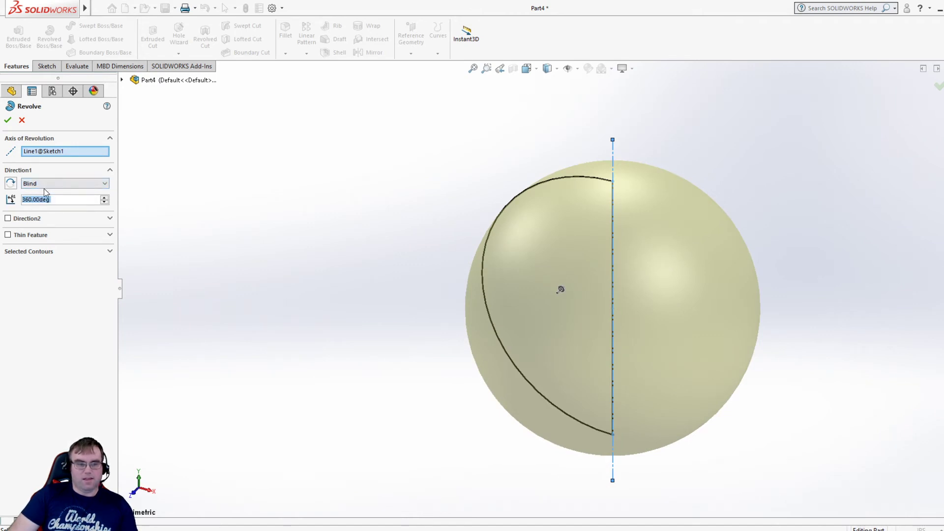
{"action": "left_click", "coordinate": [51, 185]}
{"action": "left_click", "coordinate": [51, 185]}
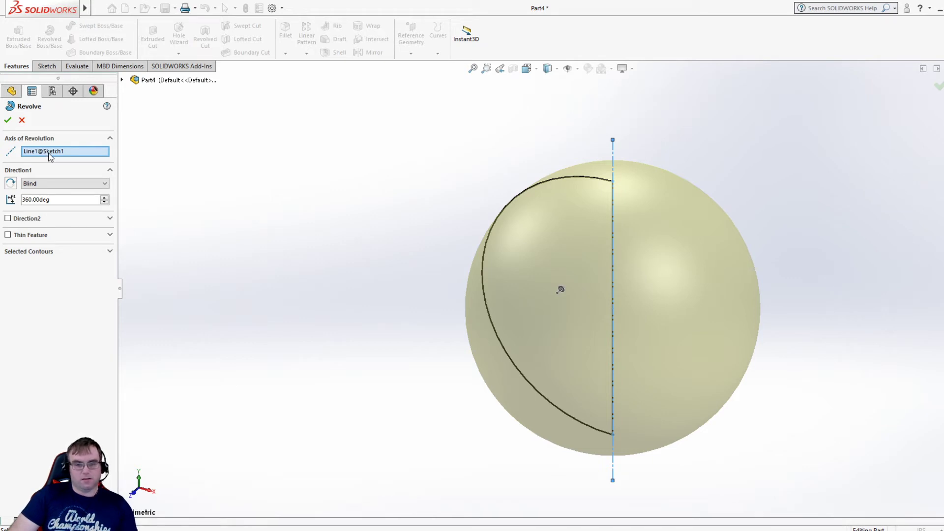
{"action": "left_click", "coordinate": [8, 120]}
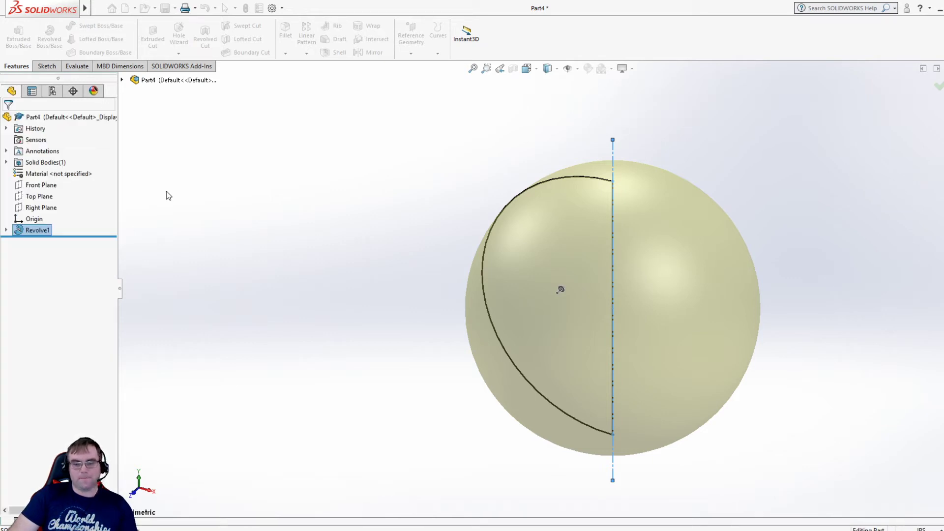
Delete the revolved sphere feature while keeping its sketch
{"action": "middle_click_drag", "start_coordinate": [378, 356], "coordinate": [444, 397]}
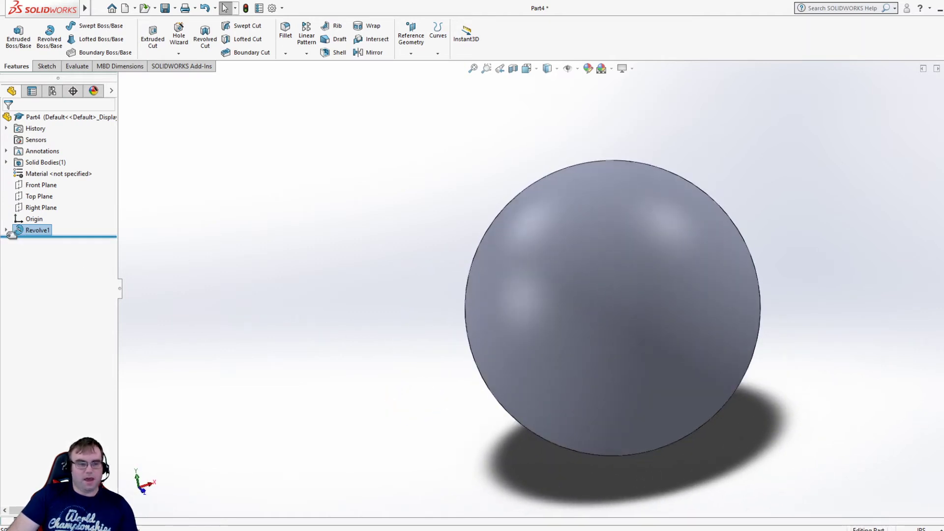
{"action": "right_click", "coordinate": [40, 231]}
{"action": "left_click", "coordinate": [73, 288]}
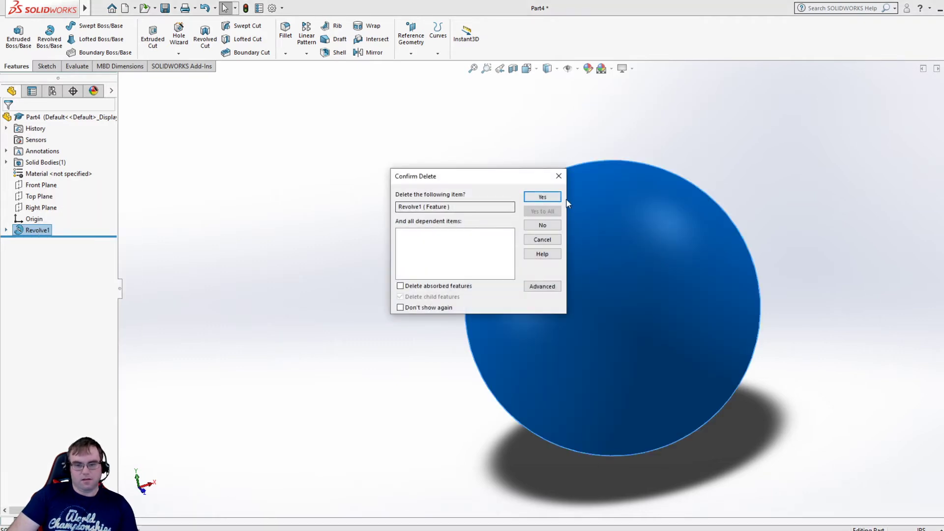
{"action": "left_click", "coordinate": [543, 196]}
Reopen the semicircle sketch for editing and power trim away its arc, vertical line and centerline pieces
{"action": "right_click", "coordinate": [27, 220]}
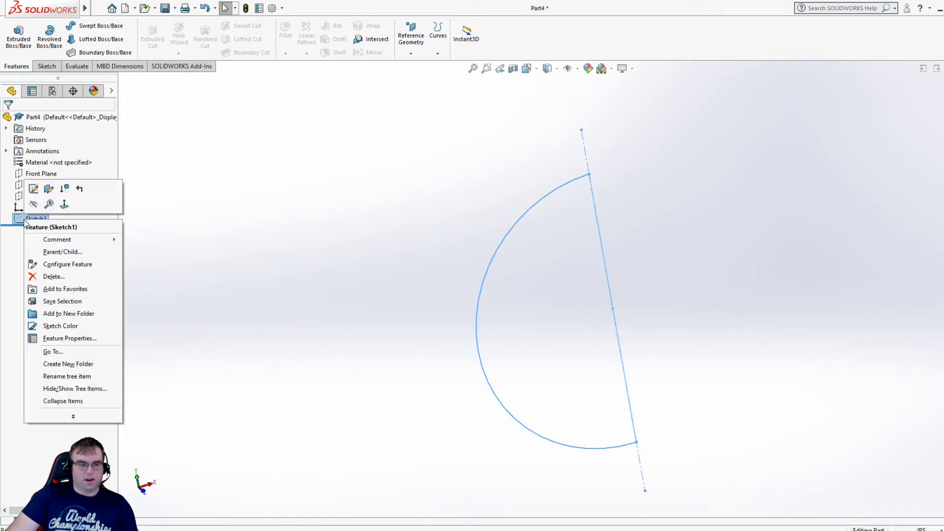
{"action": "left_click", "coordinate": [33, 189]}
{"action": "key", "text": "space"}
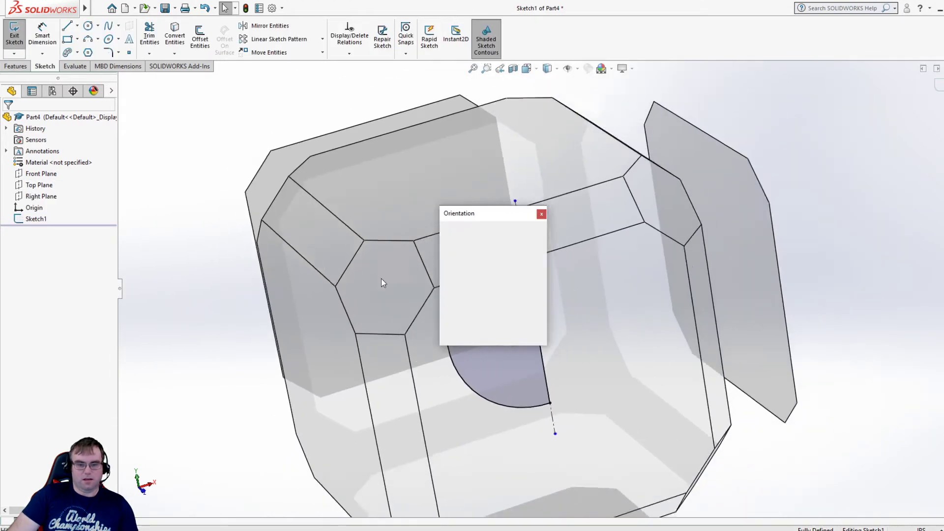
{"action": "left_click", "coordinate": [540, 275]}
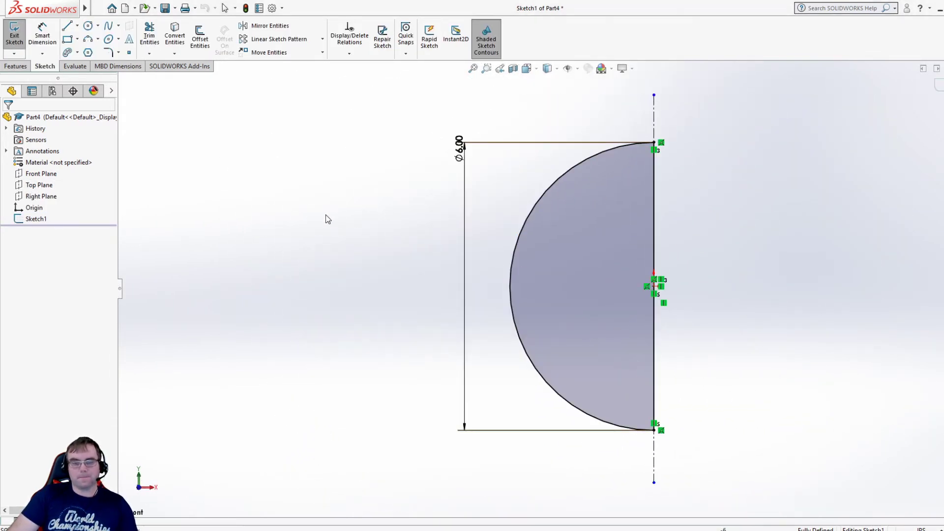
{"action": "left_click", "coordinate": [149, 36]}
{"action": "mouse_move", "coordinate": [541, 192]}
{"action": "left_mouse_down"}
{"action": "mouse_move", "coordinate": [564, 292]}
{"action": "mouse_move", "coordinate": [565, 283]}
{"action": "left_mouse_up"}
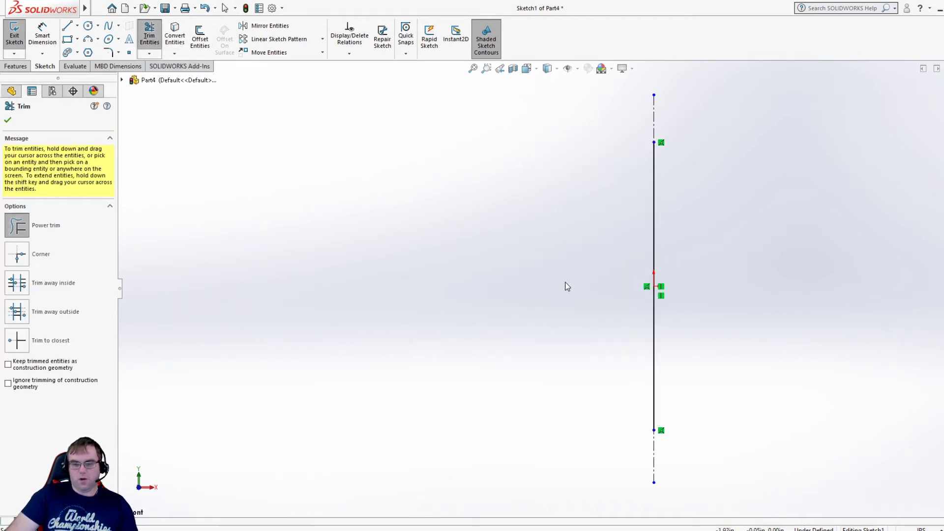
{"action": "left_click_drag", "start_coordinate": [681, 179], "coordinate": [626, 202]}
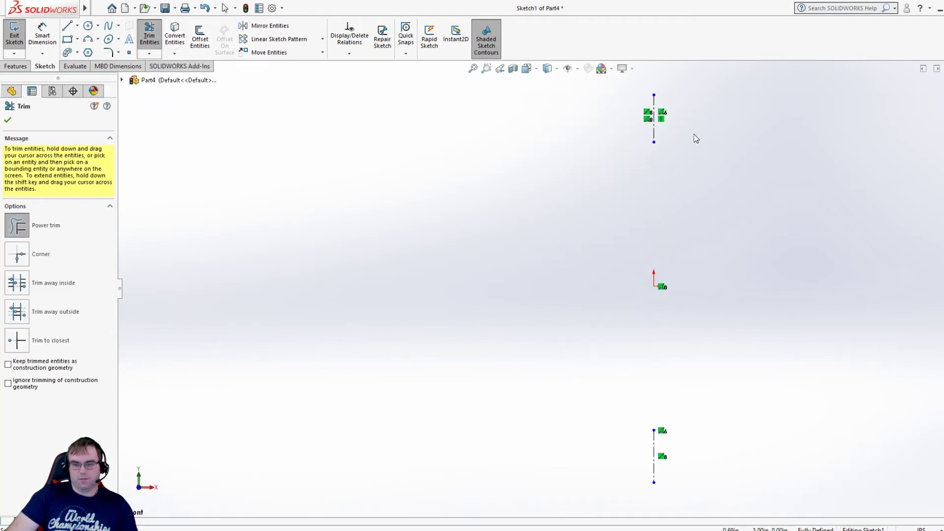
{"action": "left_click_drag", "start_coordinate": [694, 139], "coordinate": [656, 235]}
{"action": "mouse_move", "coordinate": [677, 299]}
{"action": "left_mouse_down"}
{"action": "mouse_move", "coordinate": [624, 449]}
{"action": "mouse_move", "coordinate": [431, 381]}
{"action": "left_mouse_up"}
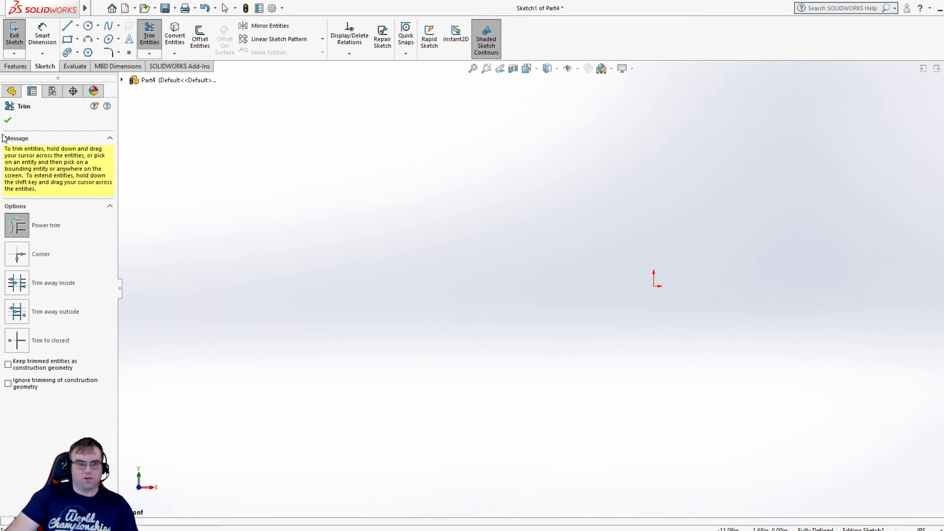
Finish trimming and draw a vertical construction centerline about 5.98 in long through the origin
{"action": "left_click", "coordinate": [8, 121]}
{"action": "left_click", "coordinate": [78, 25]}
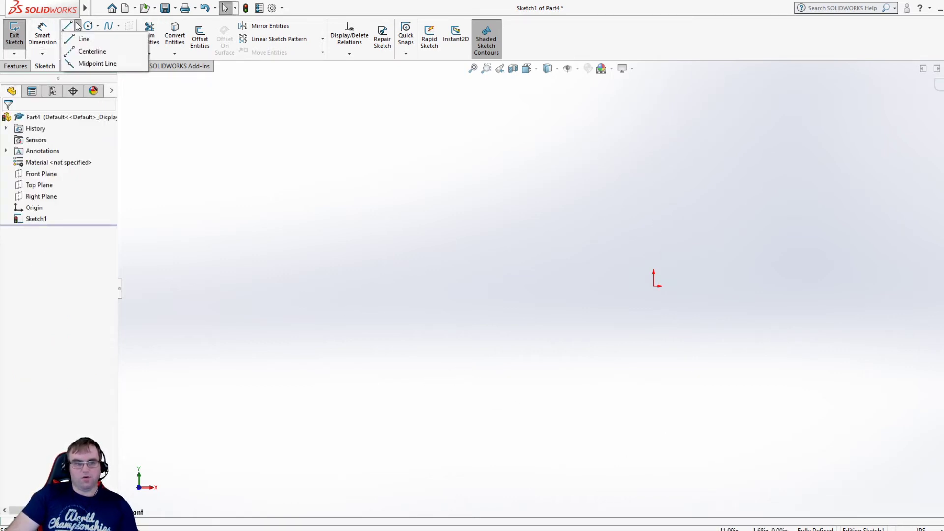
{"action": "left_click", "coordinate": [88, 54]}
{"action": "left_click", "coordinate": [654, 146]}
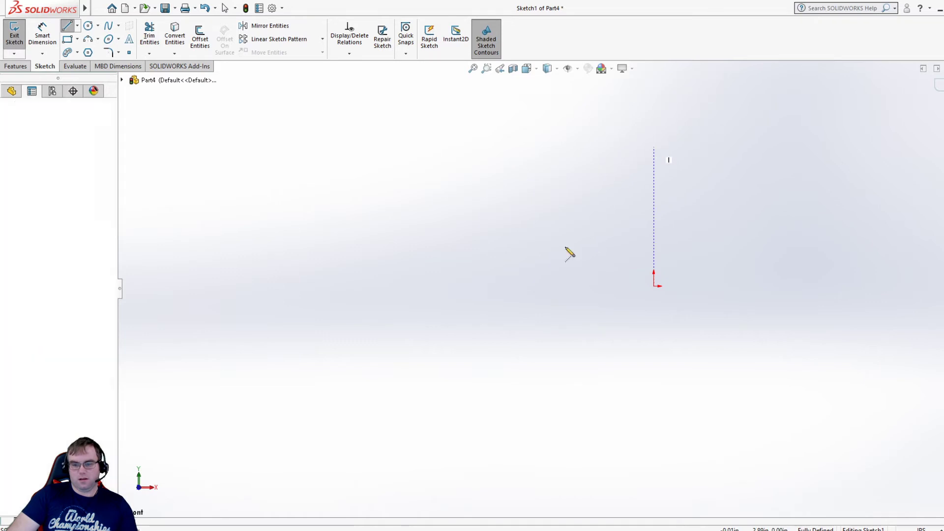
{"action": "left_click", "coordinate": [654, 434]}
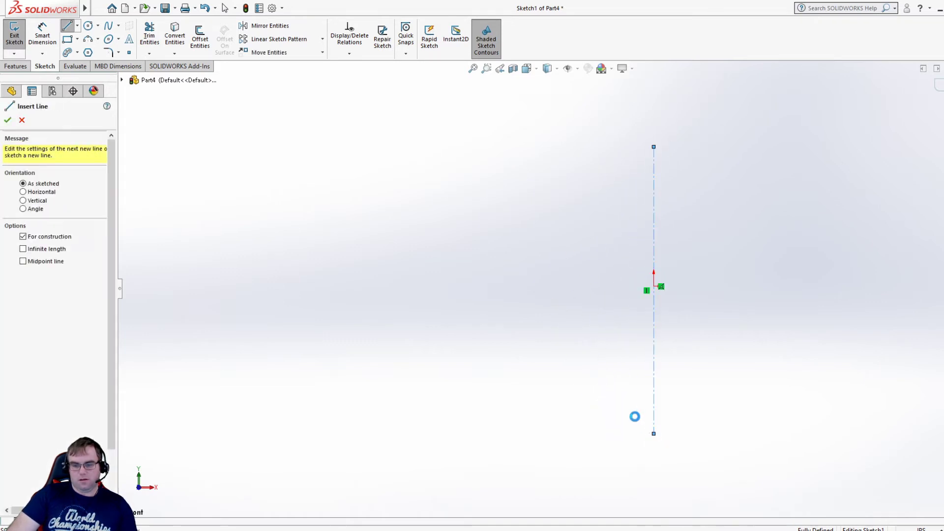
{"action": "key", "text": "Escape"}
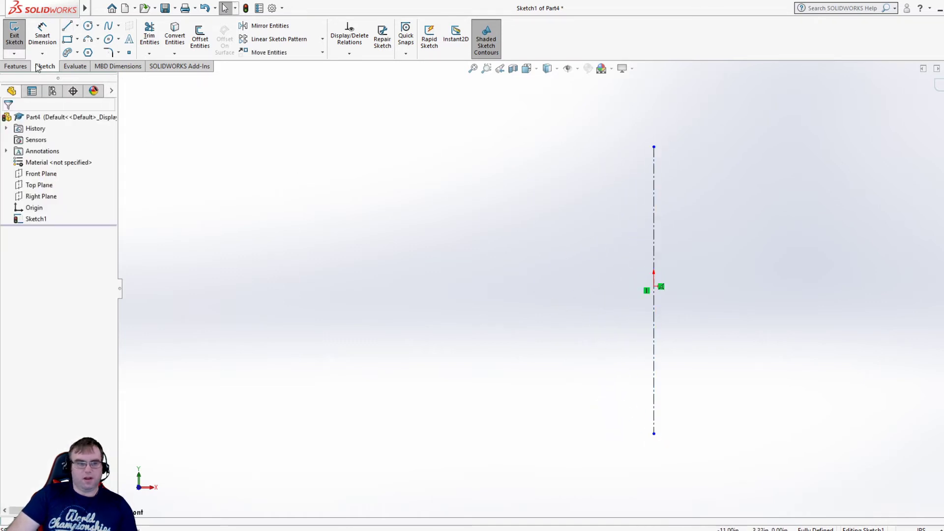
Sketch a circle of about 0.75 in radius, centered about 2.7 in to the left of the origin
{"action": "left_click", "coordinate": [88, 25]}
{"action": "left_click", "coordinate": [525, 287]}
{"action": "left_click", "coordinate": [551, 260]}
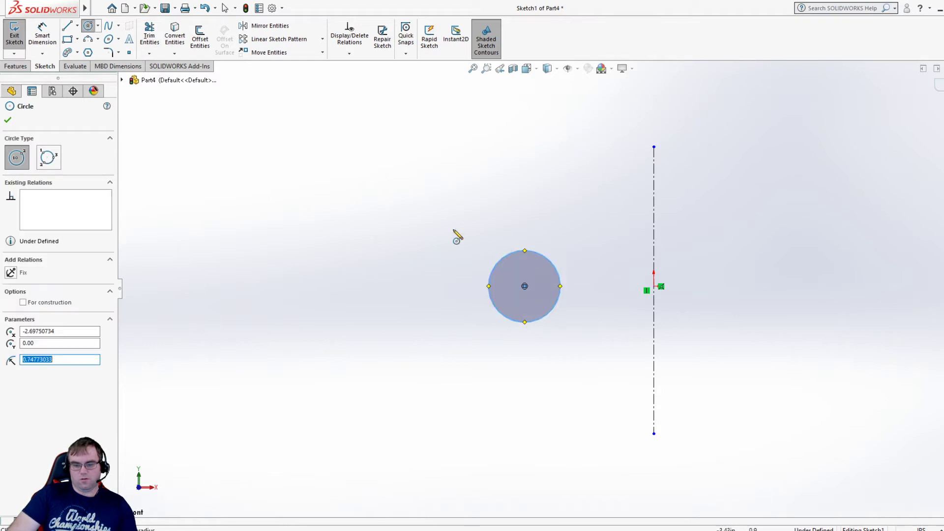
{"action": "key", "text": "Escape"}
Dimension the circle's diameter to 1.5 in
{"action": "key", "text": "d"}
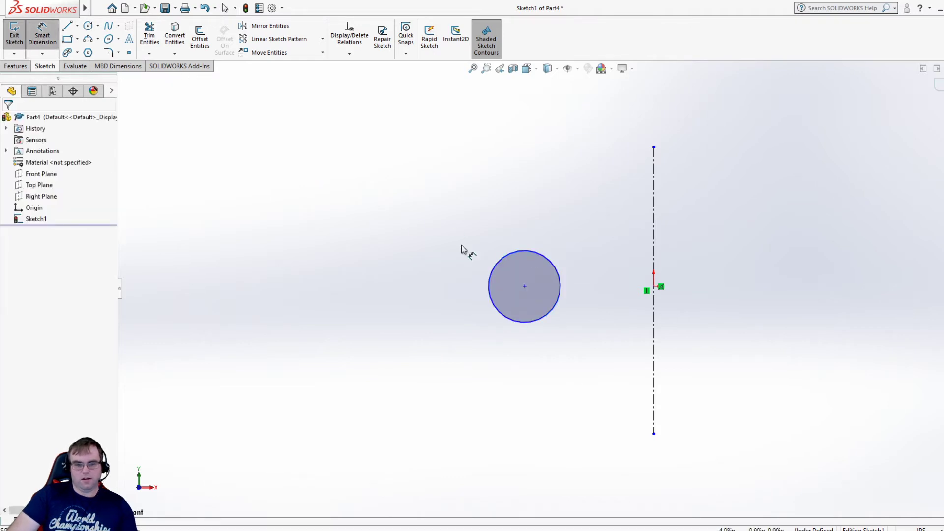
{"action": "left_click", "coordinate": [494, 264]}
{"action": "left_click", "coordinate": [429, 244]}
{"action": "type", "text": "1.5"}
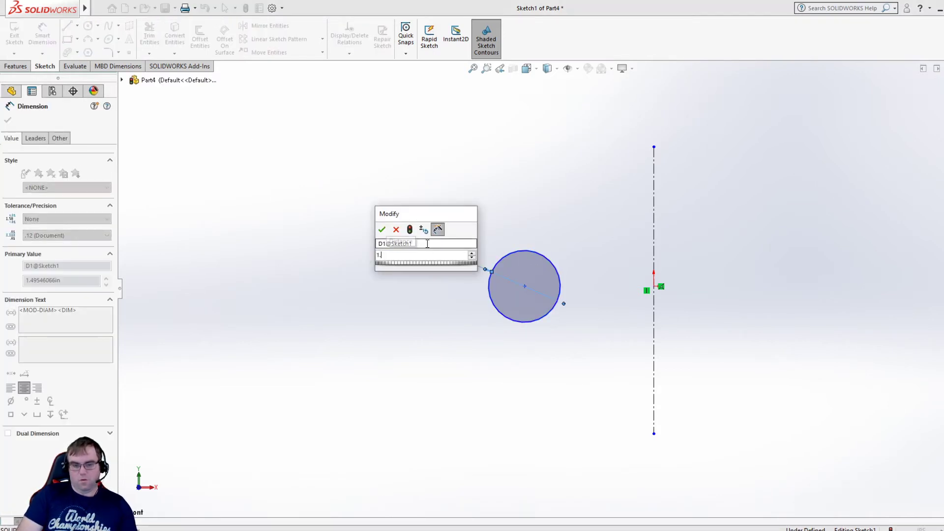
{"action": "key", "text": "Return"}
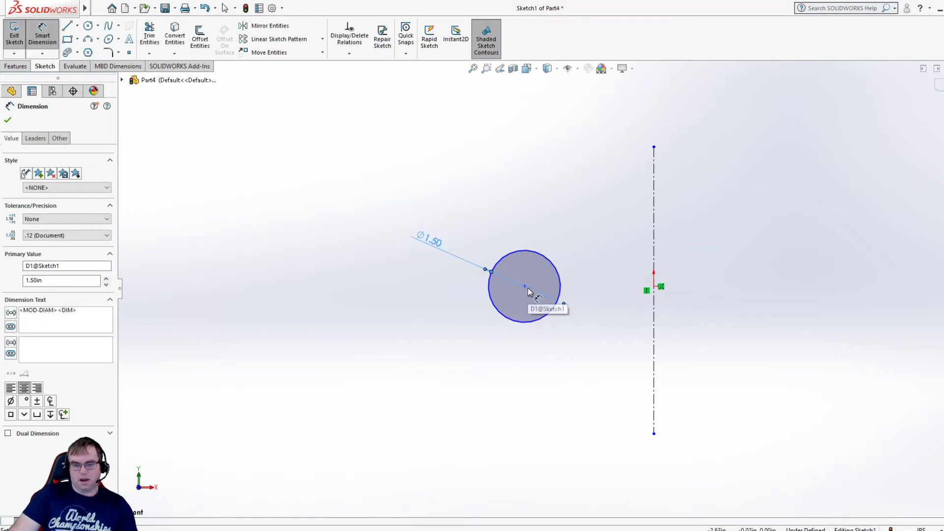
Dimension the distance between the circle's center and the vertical centerline to 3 in
{"action": "left_click", "coordinate": [525, 287]}
{"action": "left_click", "coordinate": [655, 264]}
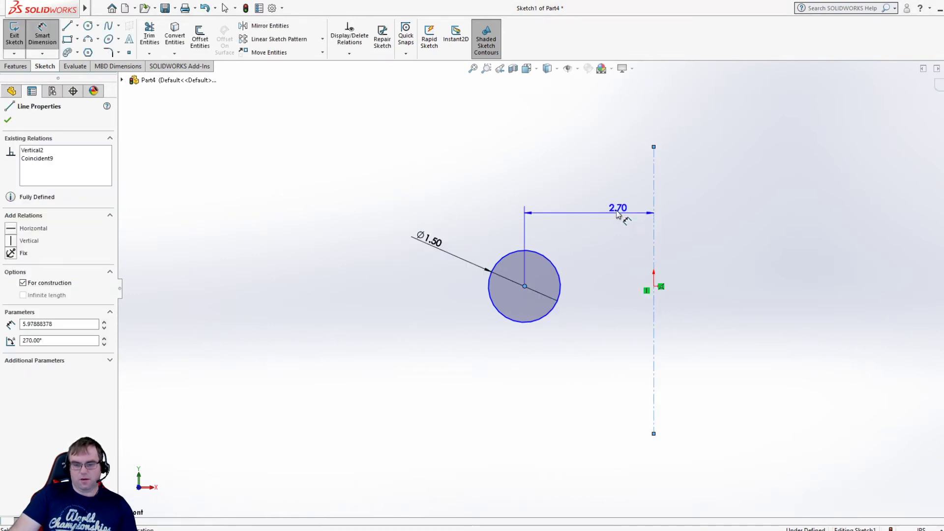
{"action": "left_click", "coordinate": [615, 211]}
{"action": "type", "text": "3"}
{"action": "key", "text": "Return"}
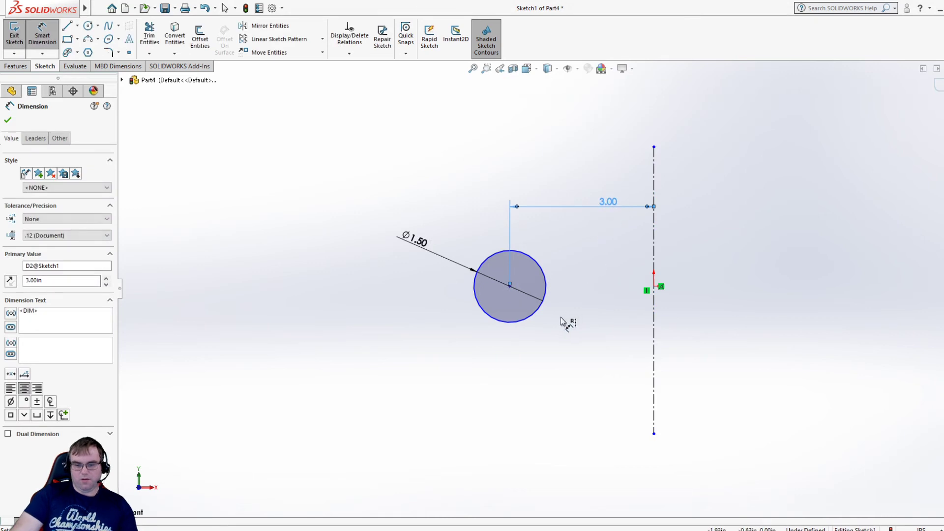
{"action": "left_click", "coordinate": [520, 321]}
{"action": "key", "text": "Escape"}
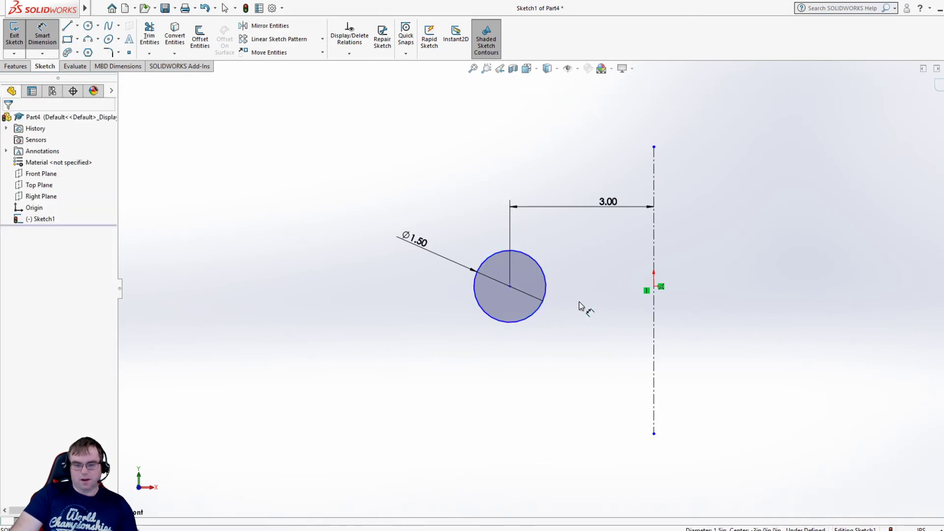
{"action": "key", "text": "Escape"}
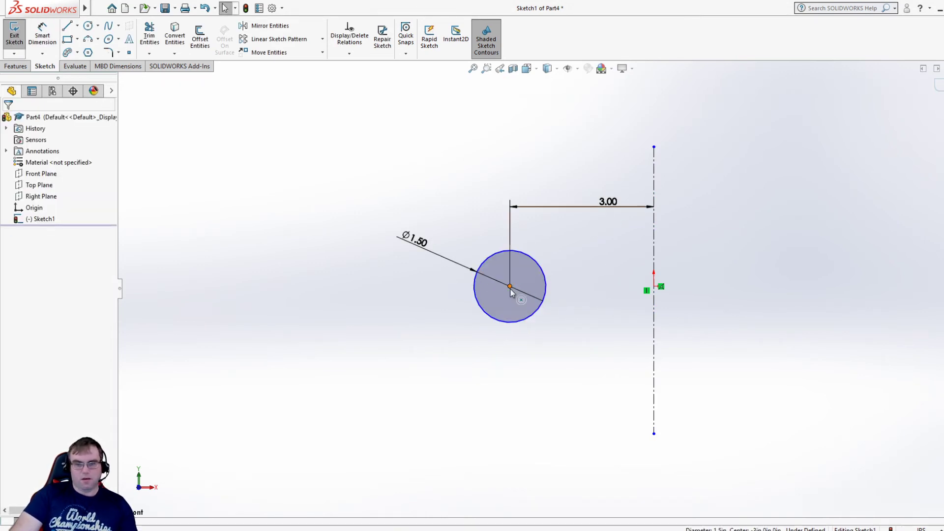
Add a Horizontal relation between the circle's center and the origin
{"action": "left_click", "coordinate": [511, 290]}
{"action": "left_click", "coordinate": [656, 289], "text": "ctrl"}
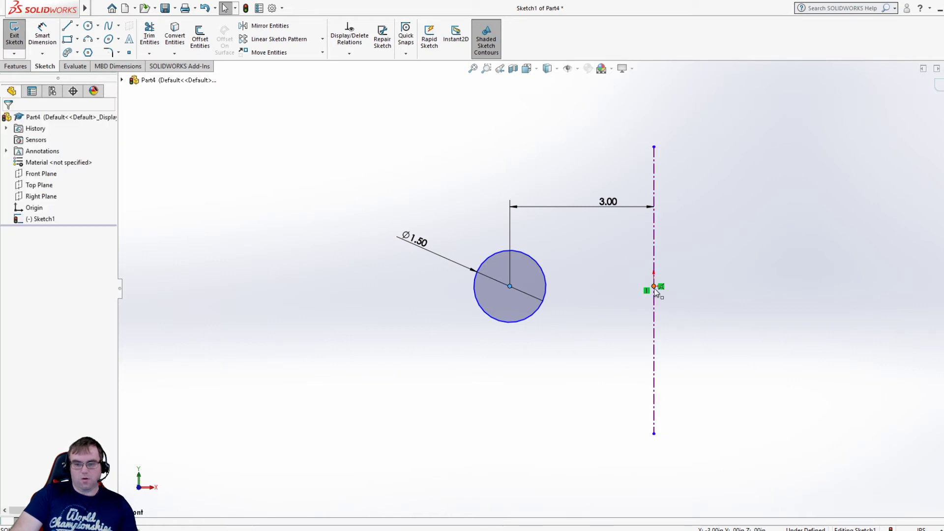
{"action": "left_click", "coordinate": [20, 286]}
{"action": "left_click", "coordinate": [375, 353]}
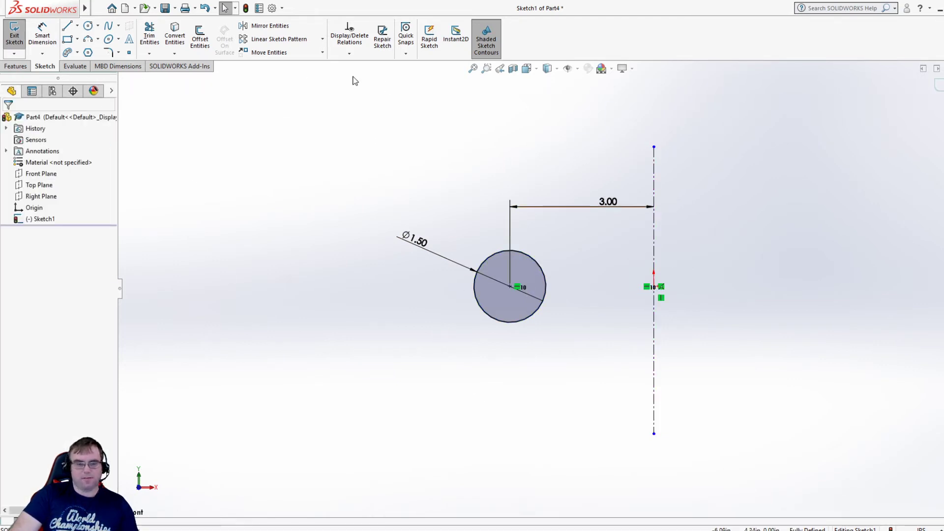
Exit the sketch and revolve the circle 360 degrees Blind about the centerline as a Revolved Boss/Base to form a ring
{"action": "left_click", "coordinate": [18, 67]}
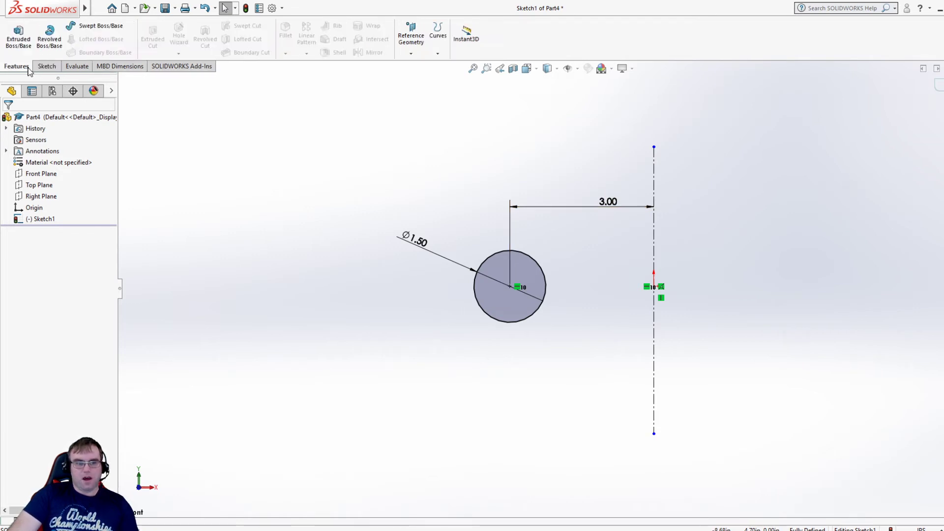
{"action": "left_click", "coordinate": [940, 86]}
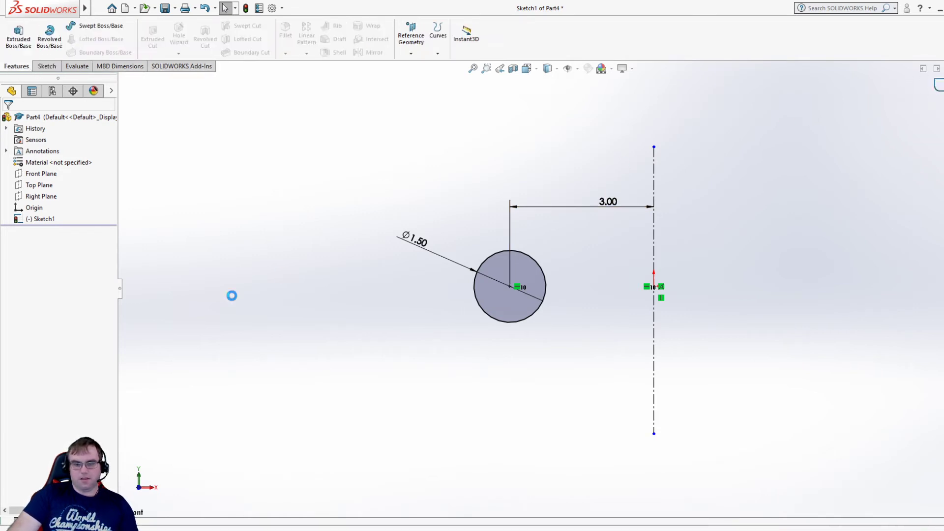
{"action": "left_click", "coordinate": [26, 220]}
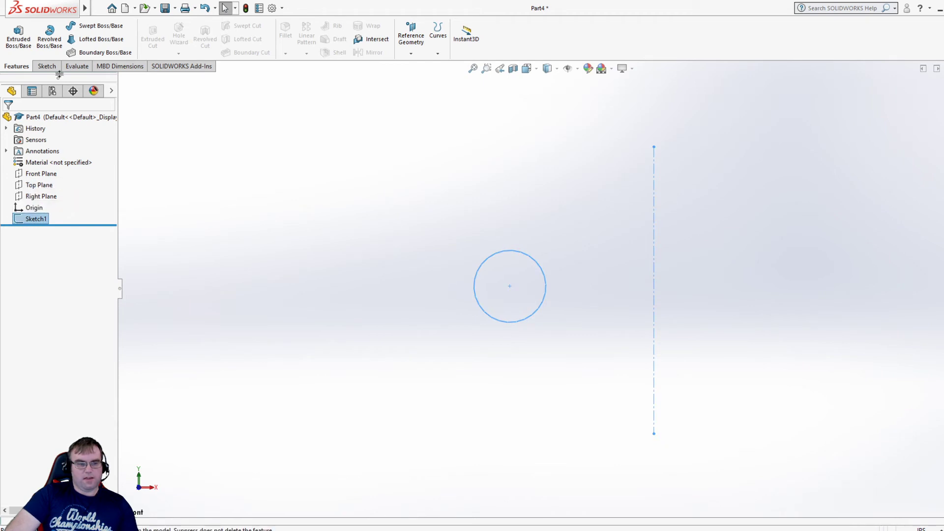
{"action": "left_click", "coordinate": [57, 48]}
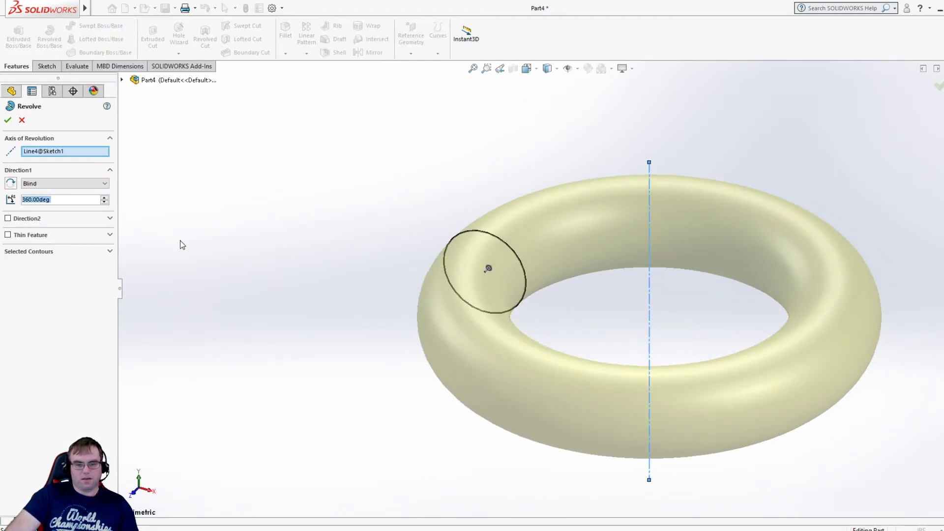
{"action": "left_click", "coordinate": [6, 120]}
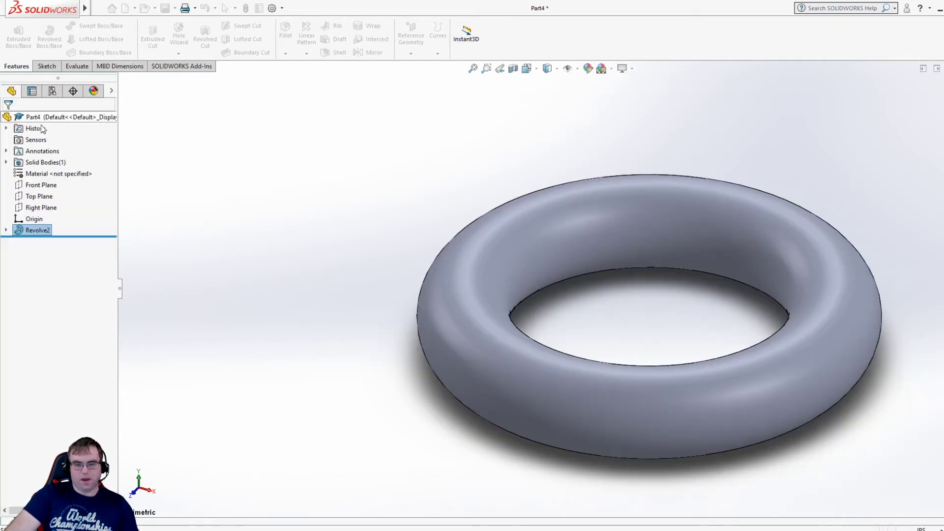
Examine the profile sketch inside the revolved ring feature by opening it for editing, and exit it without changes
{"action": "left_click", "coordinate": [6, 230]}
{"action": "left_click", "coordinate": [38, 242]}
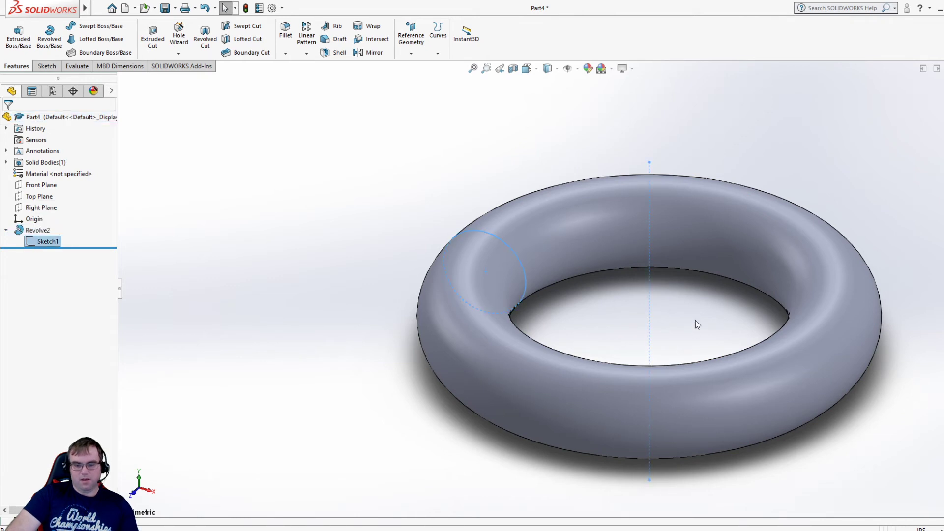
{"action": "left_click", "coordinate": [144, 291]}
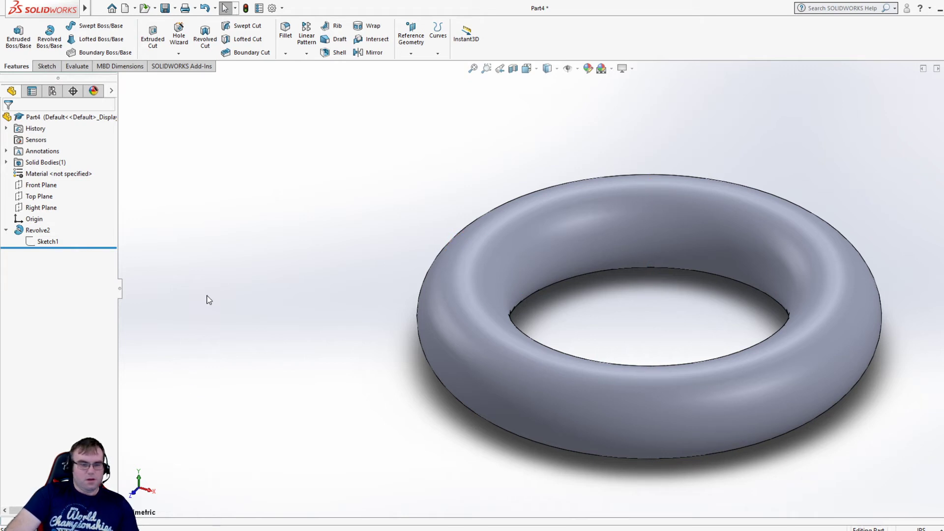
{"action": "right_click", "coordinate": [43, 240]}
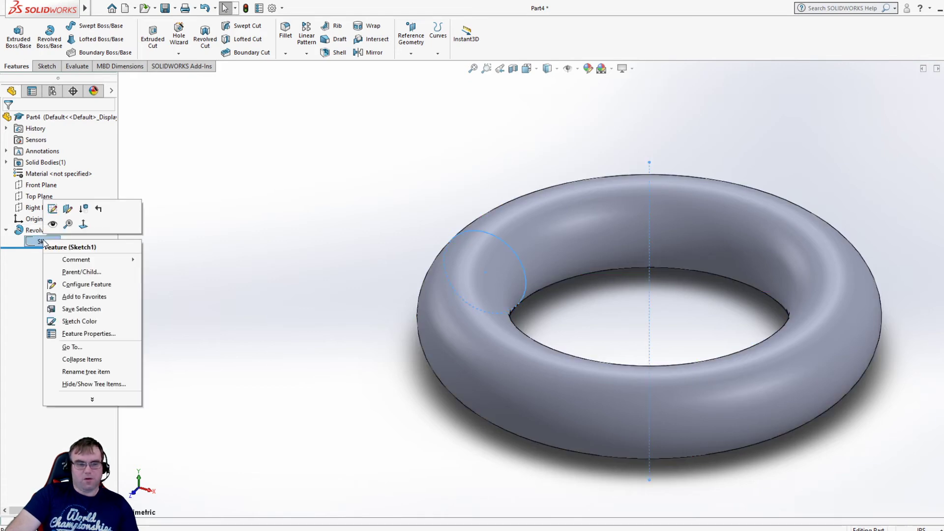
{"action": "left_click", "coordinate": [51, 209]}
{"action": "mouse_move", "coordinate": [565, 365]}
{"action": "middle_mouse_down"}
{"action": "mouse_move", "coordinate": [578, 266]}
{"action": "mouse_move", "coordinate": [476, 373]}
{"action": "middle_mouse_up"}
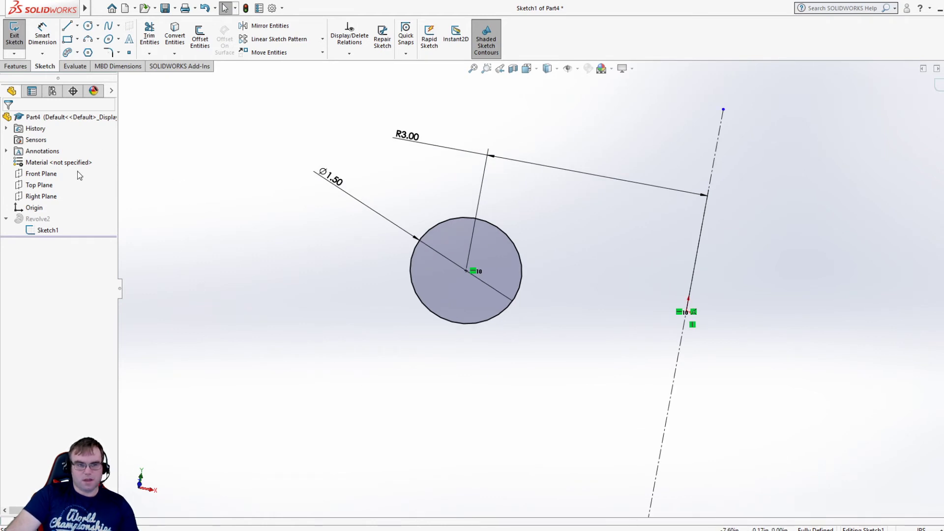
{"action": "left_click", "coordinate": [14, 35]}
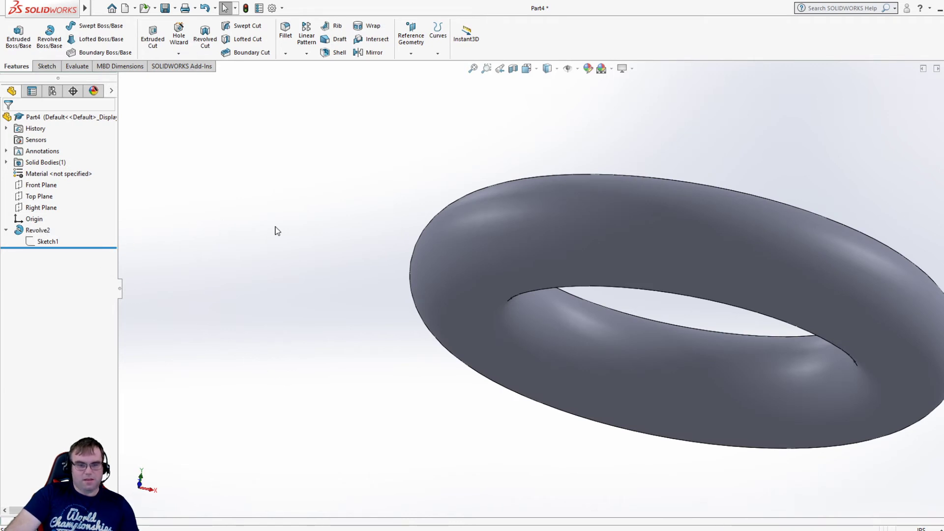
Start a new sketch in the ring part
{"action": "middle_click_drag", "start_coordinate": [276, 227], "coordinate": [274, 276]}
{"action": "scroll", "coordinate": [277, 281], "scroll_direction": "up", "scroll_amount": 4}
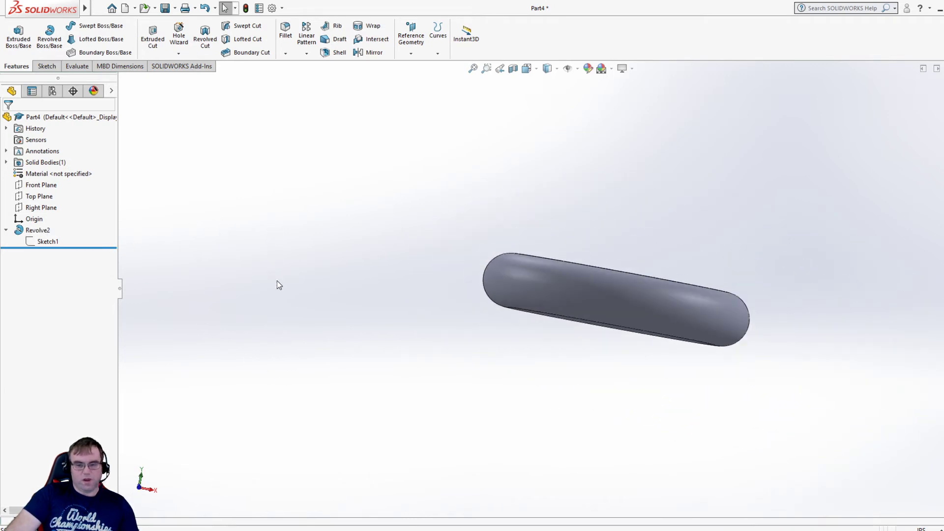
{"action": "left_click", "coordinate": [47, 66]}
{"action": "left_click", "coordinate": [14, 35]}
{"action": "middle_click_drag", "start_coordinate": [467, 151], "coordinate": [501, 229]}
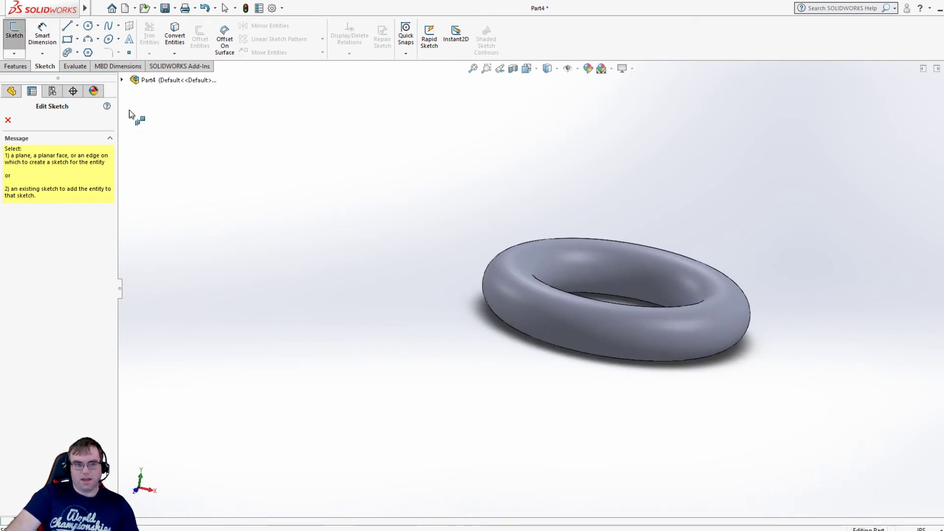
Show the primary planes and hide them again
{"action": "left_click", "coordinate": [578, 69]}
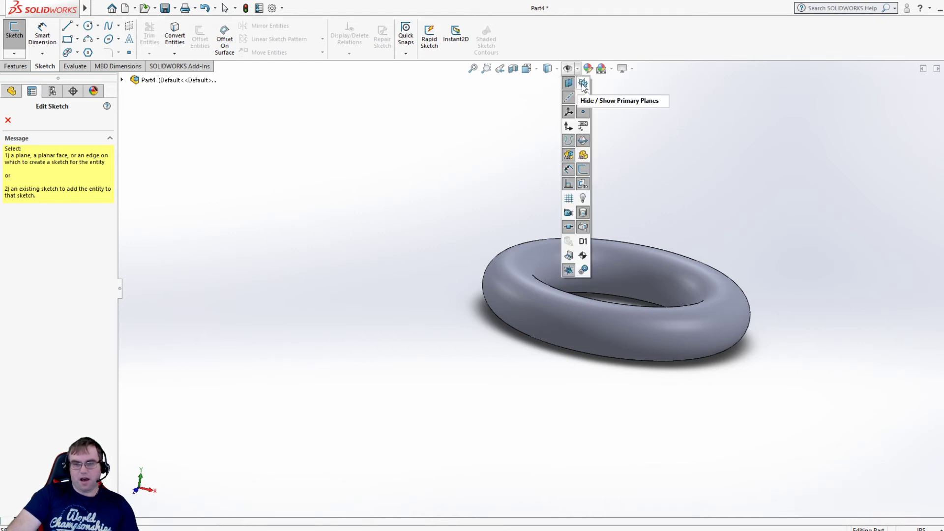
{"action": "left_click", "coordinate": [583, 84]}
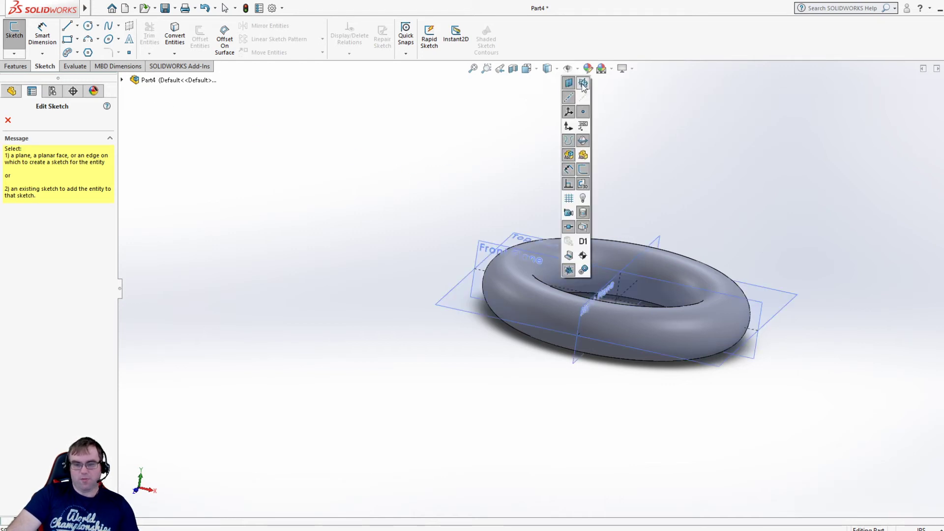
{"action": "left_click", "coordinate": [583, 85]}
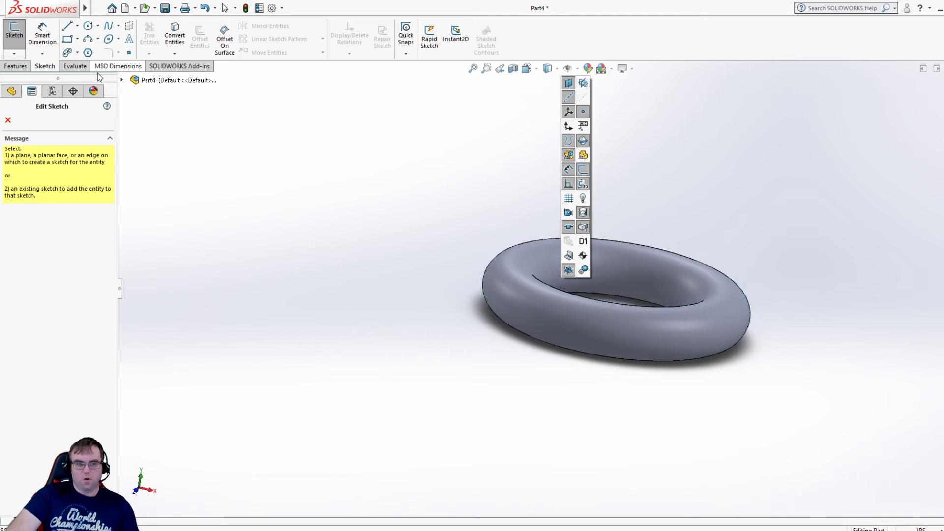
Place the new sketch on the Front Plane and view it normal to that plane
{"action": "left_click", "coordinate": [122, 80]}
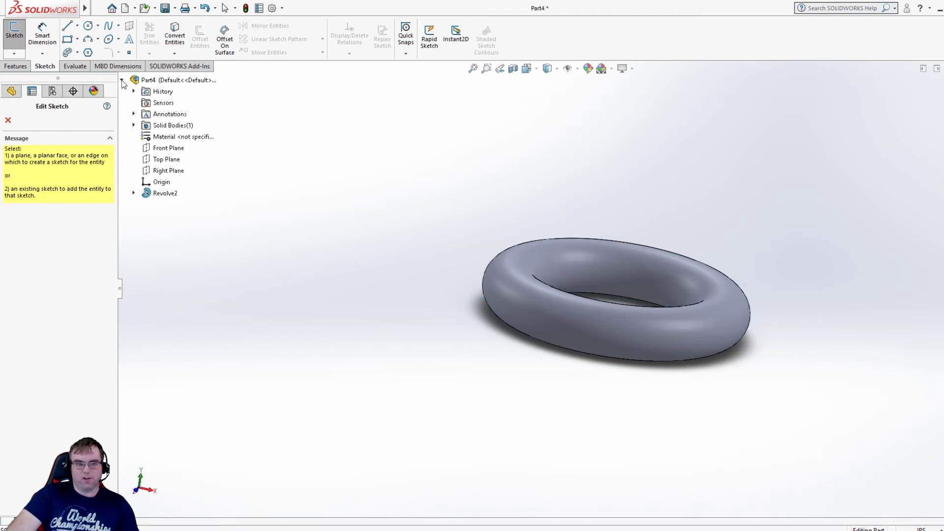
{"action": "left_click", "coordinate": [163, 149]}
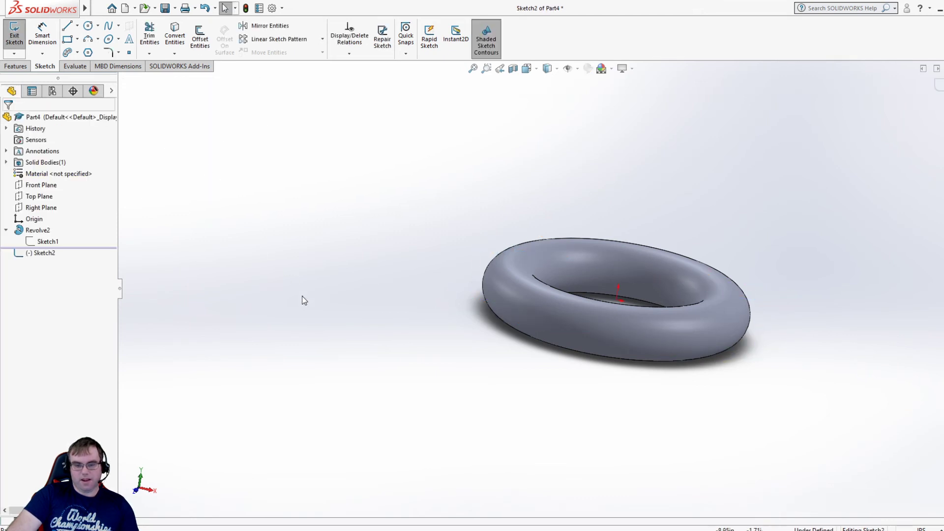
{"action": "key", "text": "space"}
{"action": "left_click", "coordinate": [539, 275]}
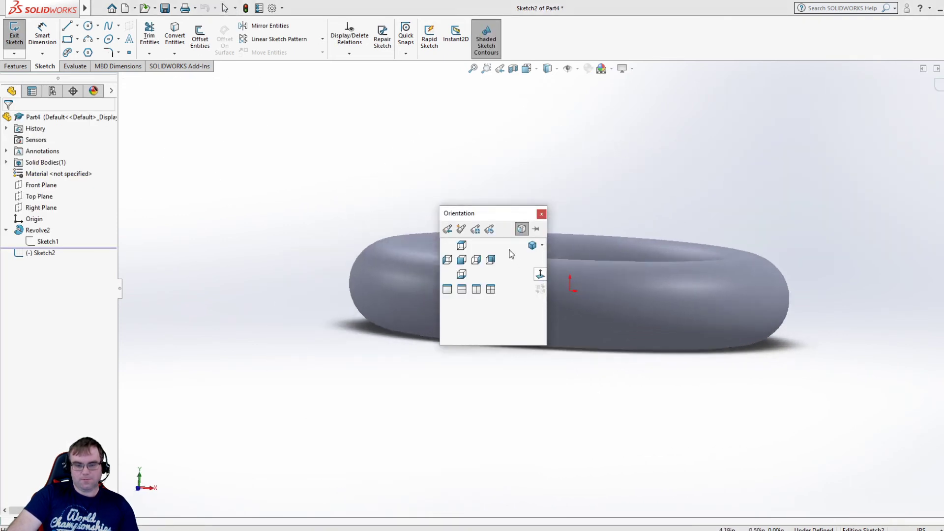
Sketch a circle of about 0.36 in radius inside the ring's left cross-section, centered about 3.08 in from the origin
{"action": "left_click", "coordinate": [88, 26]}
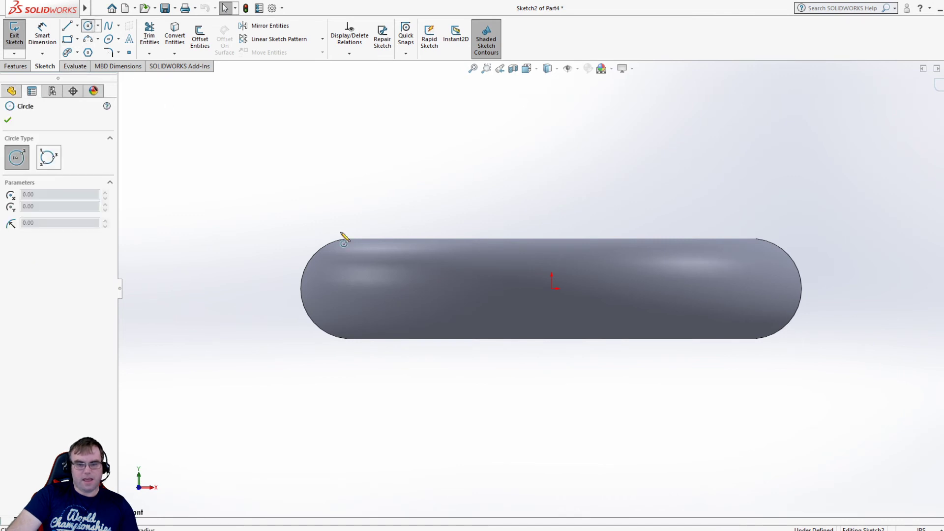
{"action": "left_click", "coordinate": [346, 289]}
{"action": "left_click", "coordinate": [363, 274]}
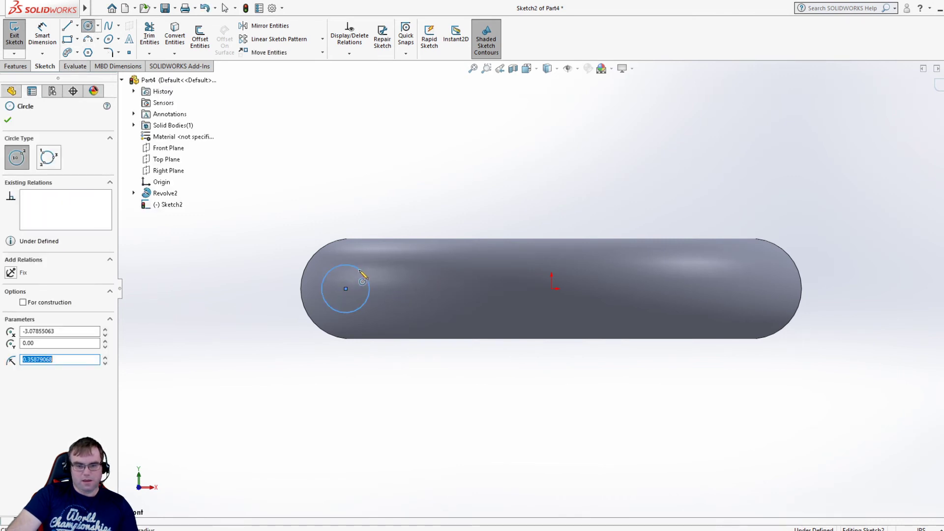
{"action": "key", "text": "Escape"}
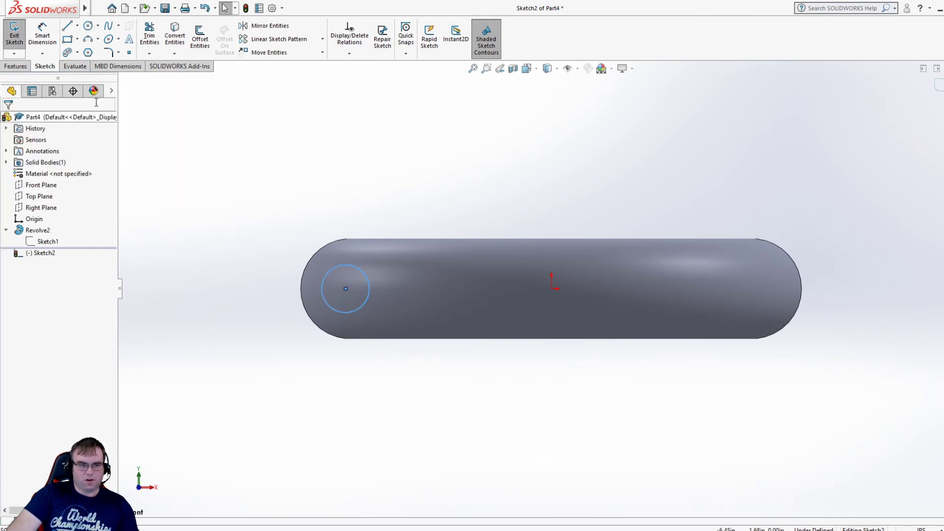
Dimension the small circle's diameter as 0.5 in
{"action": "left_click", "coordinate": [52, 41]}
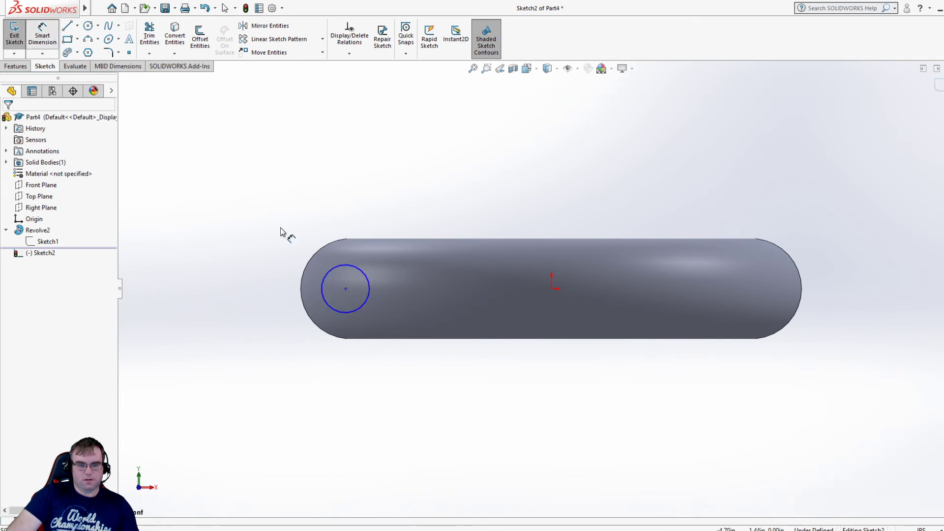
{"action": "left_click", "coordinate": [369, 289]}
{"action": "left_click", "coordinate": [306, 207]}
{"action": "type", "text": "0.5"}
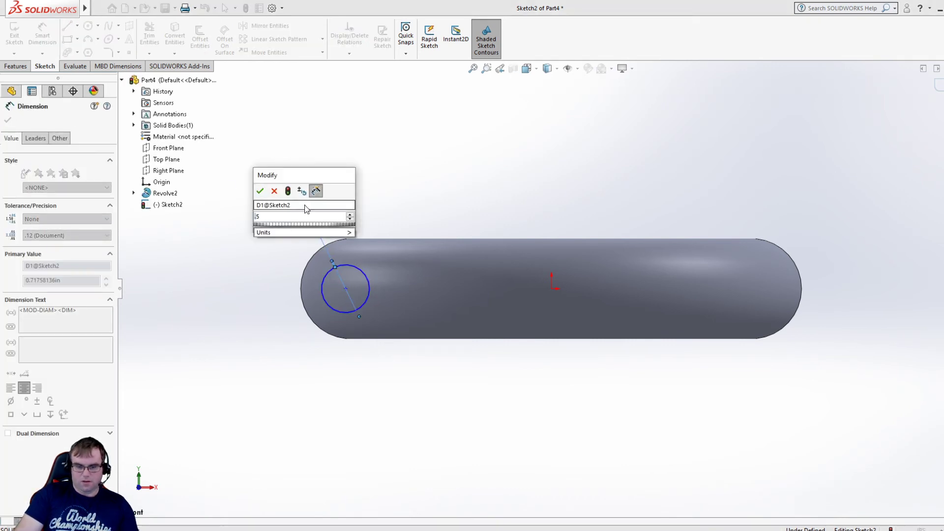
{"action": "key", "text": "Return"}
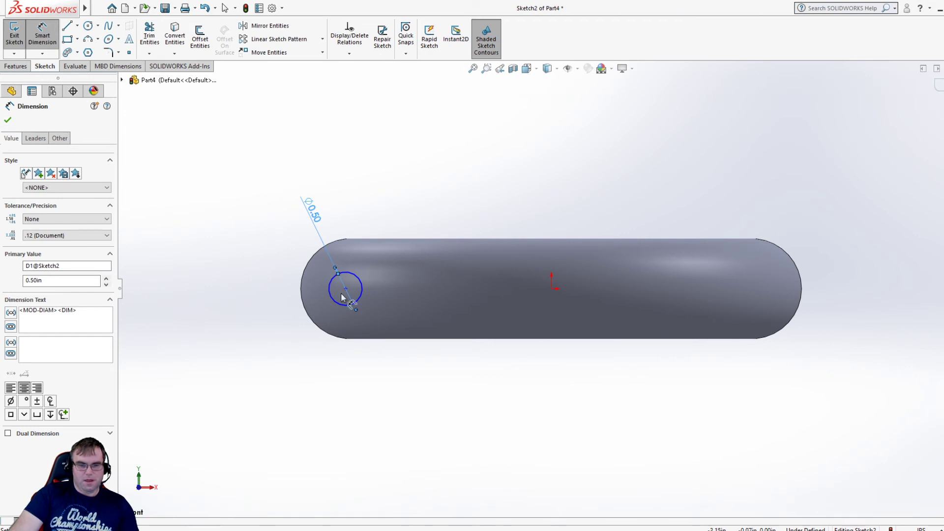
Dimension the horizontal distance between the circle's center and the origin as 3.00 in
{"action": "left_click", "coordinate": [346, 289]}
{"action": "left_click", "coordinate": [552, 290]}
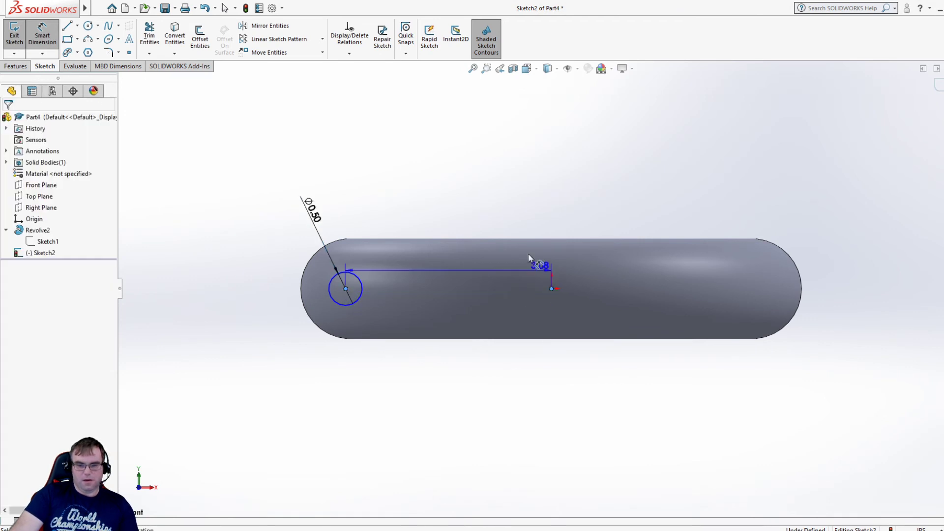
{"action": "left_click", "coordinate": [480, 196]}
{"action": "type", "text": "3.00in"}
{"action": "key", "text": "Return"}
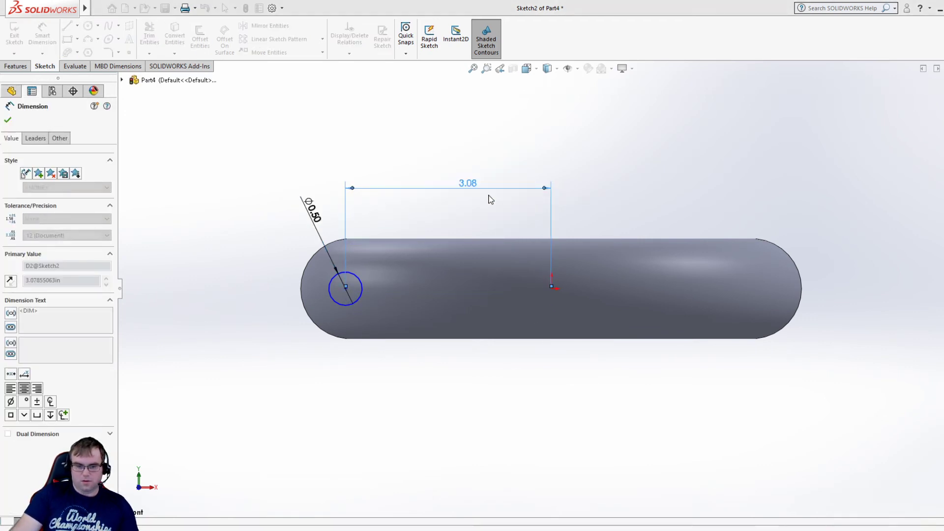
{"action": "left_click", "coordinate": [7, 120]}
Add a Horizontal relation between the circle's center and the origin, and exit the sketch
{"action": "left_click", "coordinate": [351, 289]}
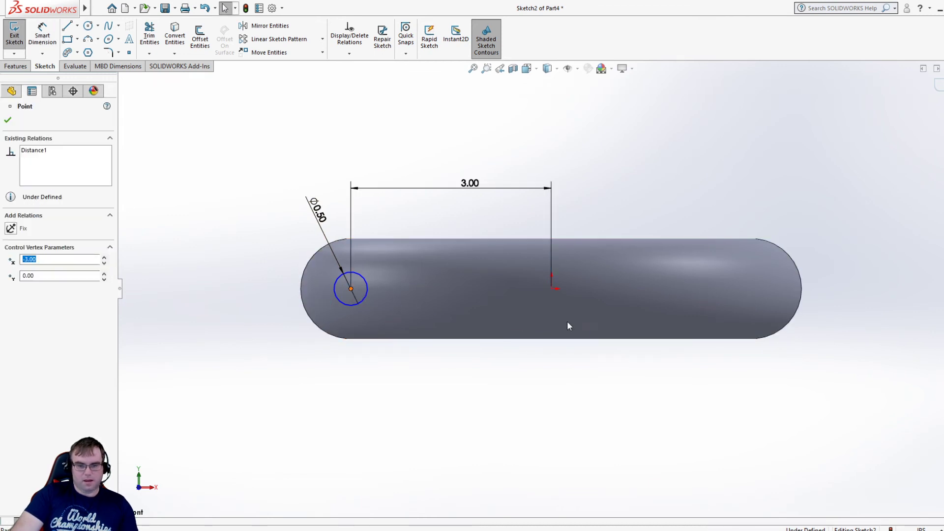
{"action": "left_click", "coordinate": [551, 289], "text": "ctrl"}
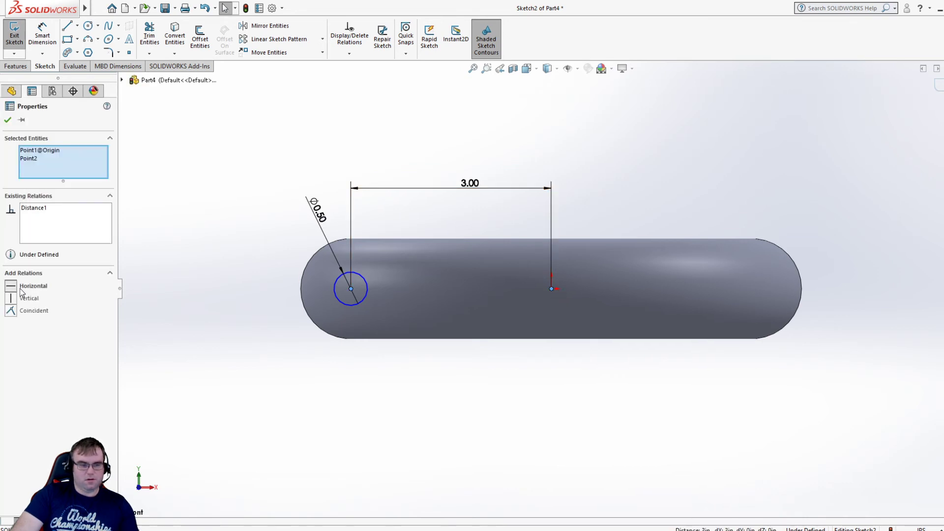
{"action": "left_click", "coordinate": [17, 287]}
{"action": "left_click", "coordinate": [227, 359]}
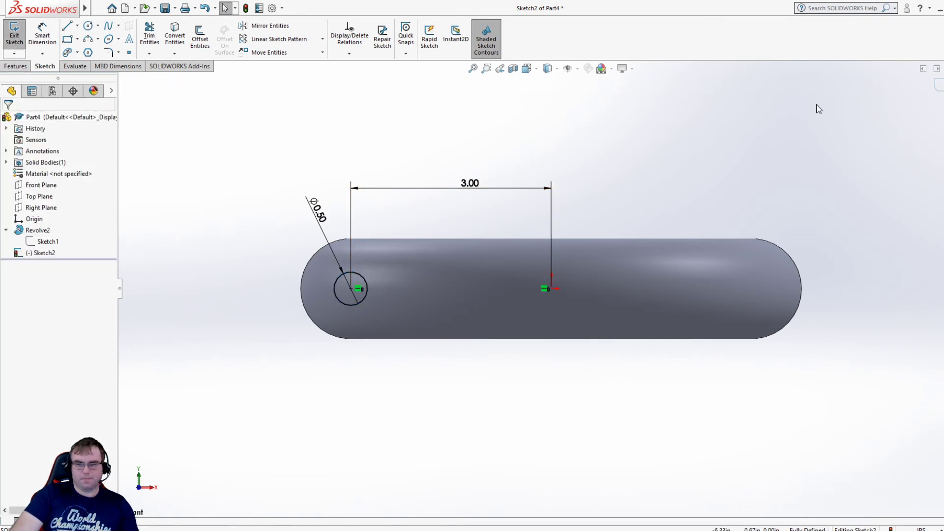
{"action": "left_click", "coordinate": [936, 84]}
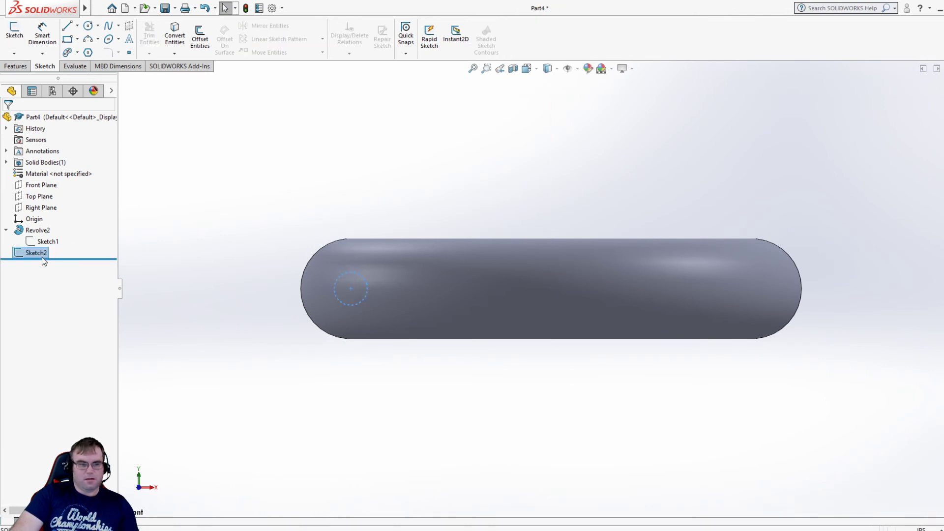
{"action": "left_click", "coordinate": [15, 67]}
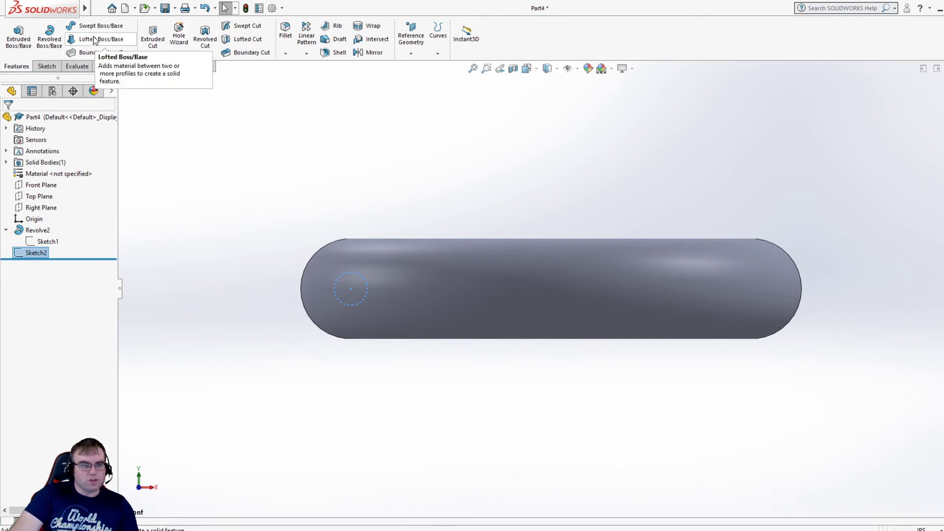
{"action": "left_click", "coordinate": [205, 40]}
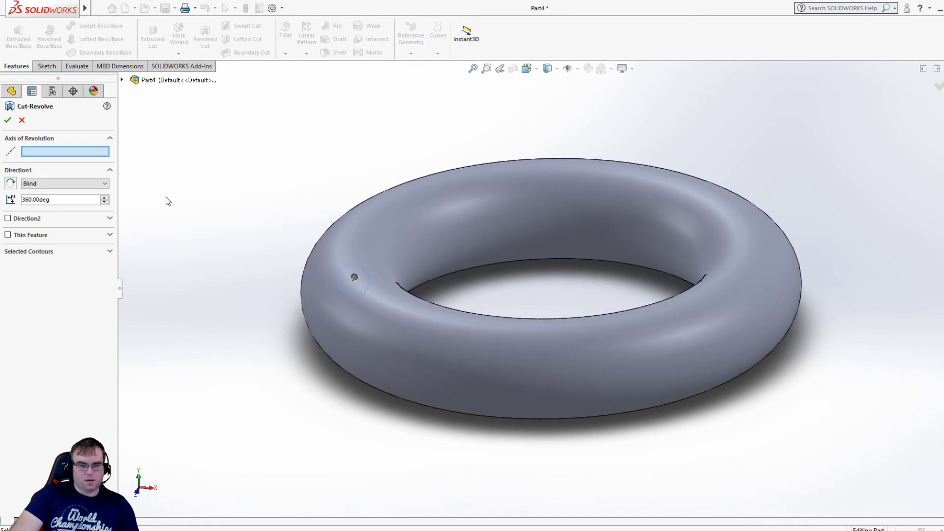
{"action": "left_click", "coordinate": [22, 120]}
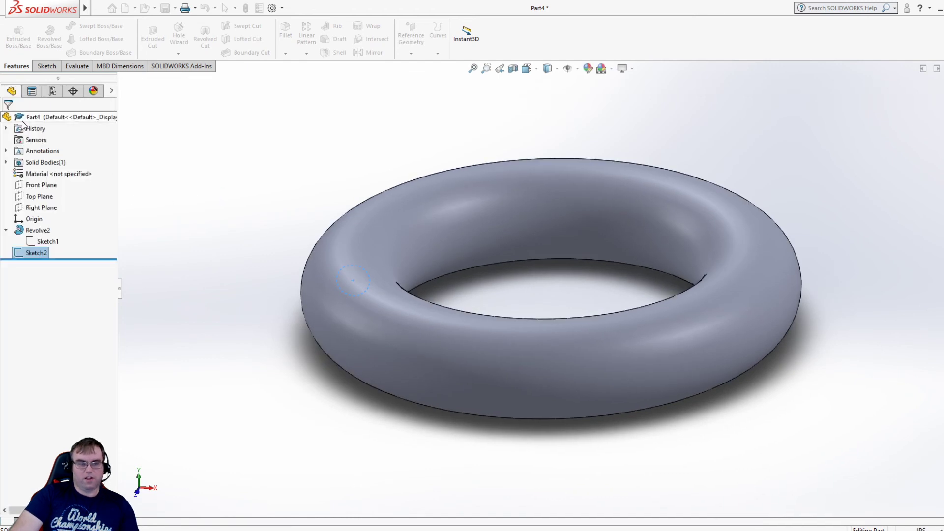
Reopen the small circle's sketch and add a vertical centerline about 4.86 in long through the origin, finishing the sketch
{"action": "right_click", "coordinate": [42, 253]}
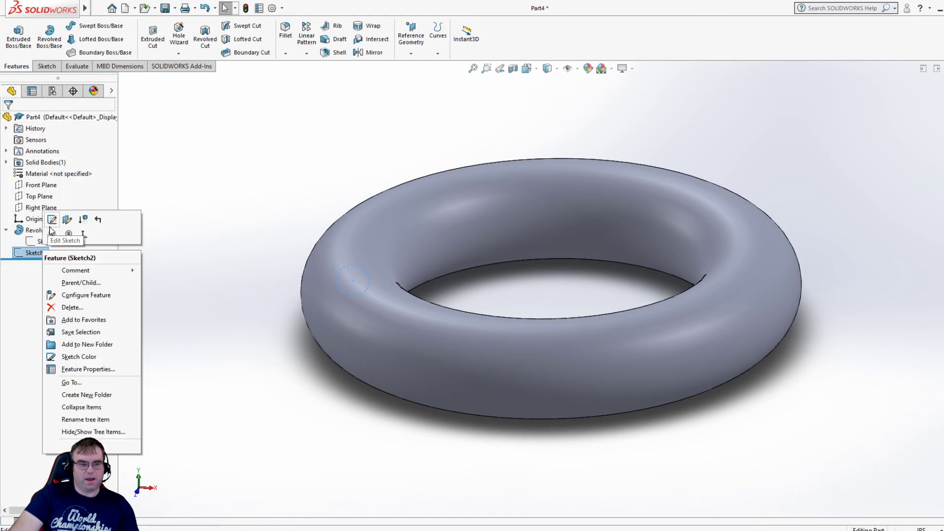
{"action": "left_click", "coordinate": [55, 224]}
{"action": "key", "text": "space"}
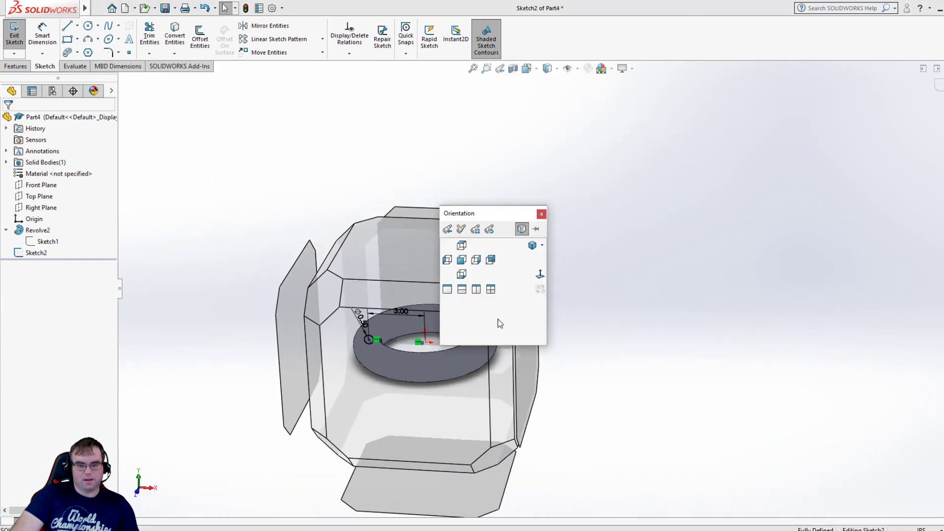
{"action": "left_click", "coordinate": [539, 277]}
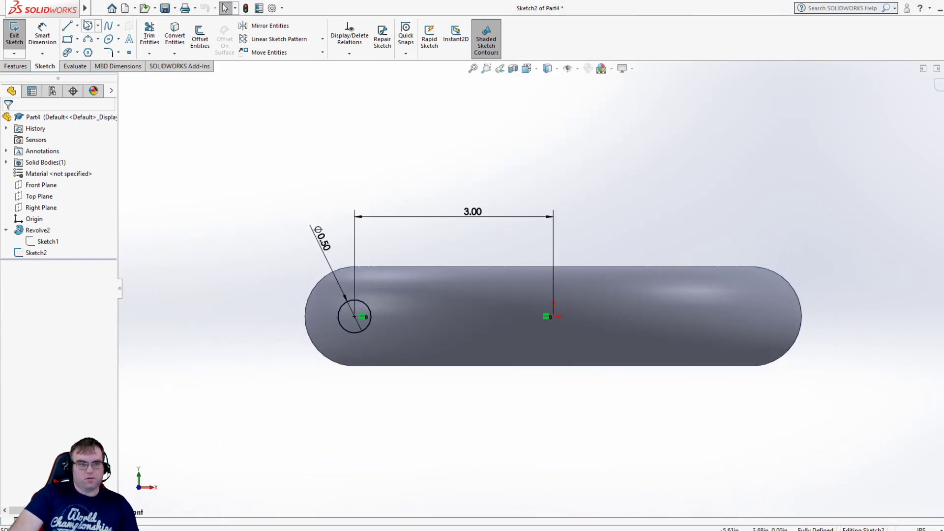
{"action": "left_click", "coordinate": [77, 26]}
{"action": "left_click", "coordinate": [86, 49]}
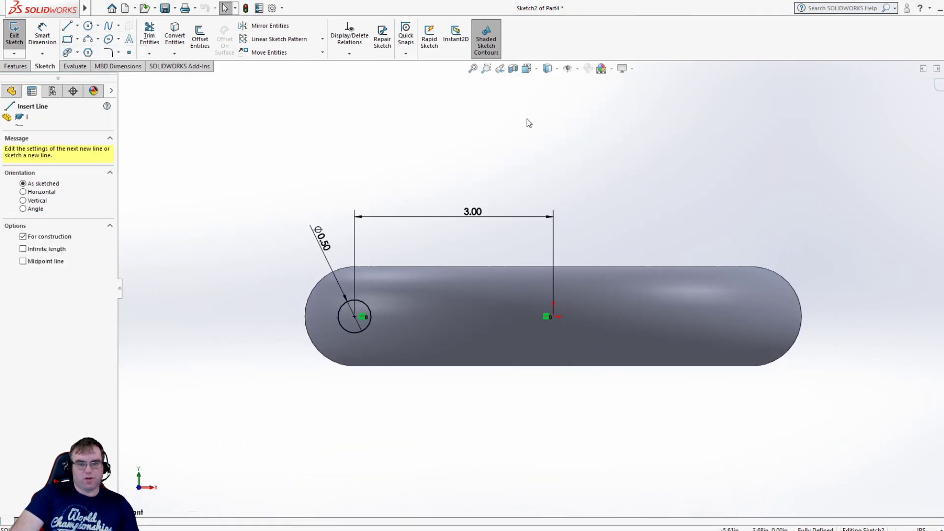
{"action": "left_click", "coordinate": [553, 138]}
{"action": "left_click", "coordinate": [554, 459]}
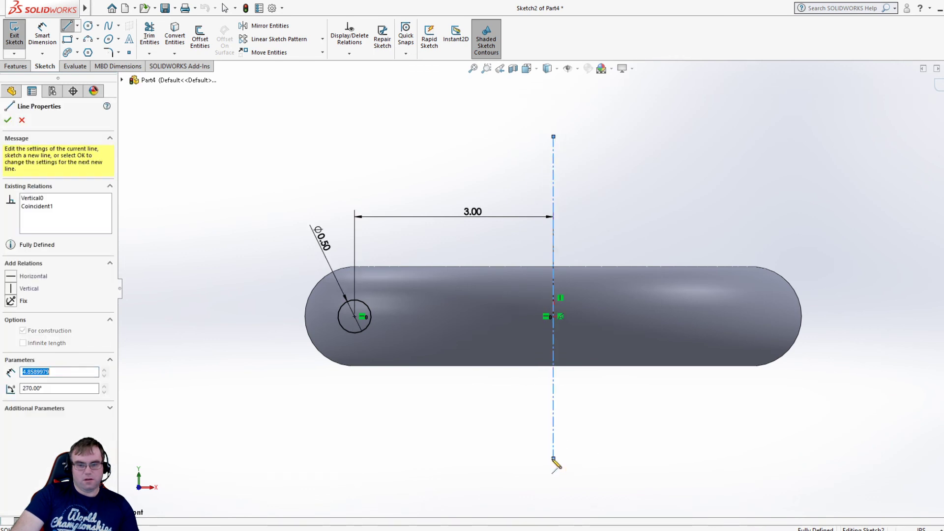
{"action": "key", "text": "Escape"}
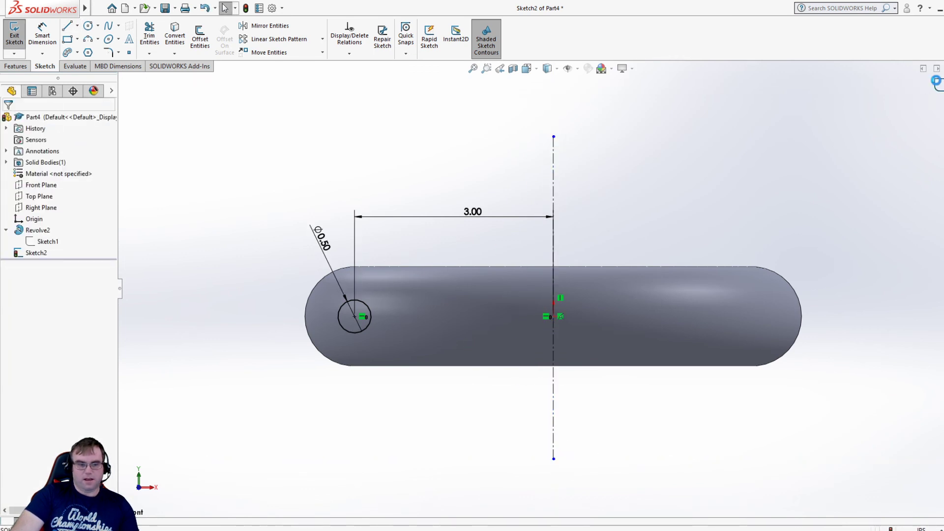
{"action": "left_click", "coordinate": [935, 88]}
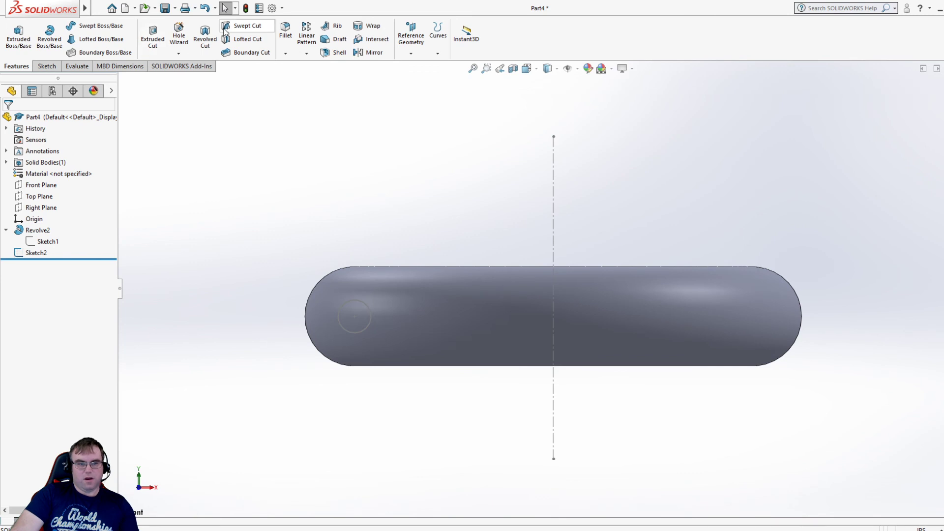
Create a 360° Revolved Cut from the small circle's sketch around its vertical centerline, hollowing out the ring
{"action": "left_click", "coordinate": [205, 35]}
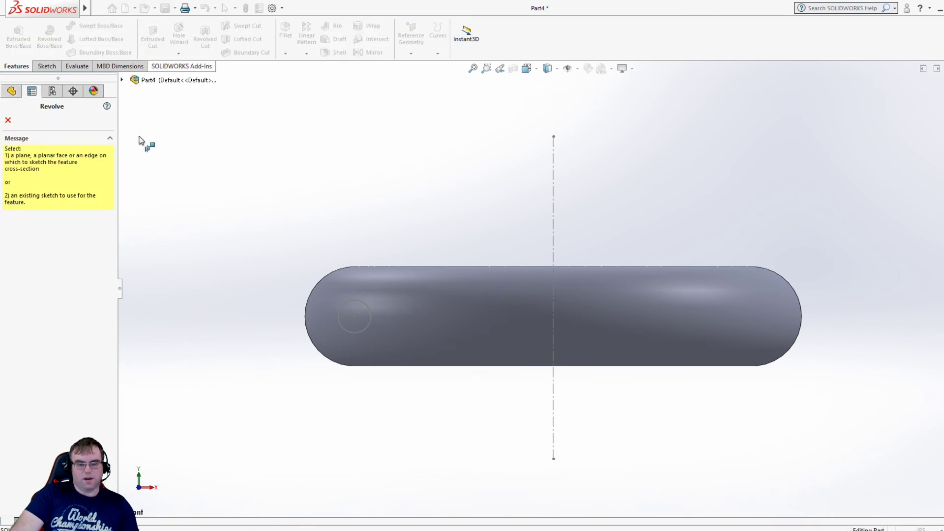
{"action": "left_click", "coordinate": [122, 80]}
{"action": "left_click", "coordinate": [156, 204]}
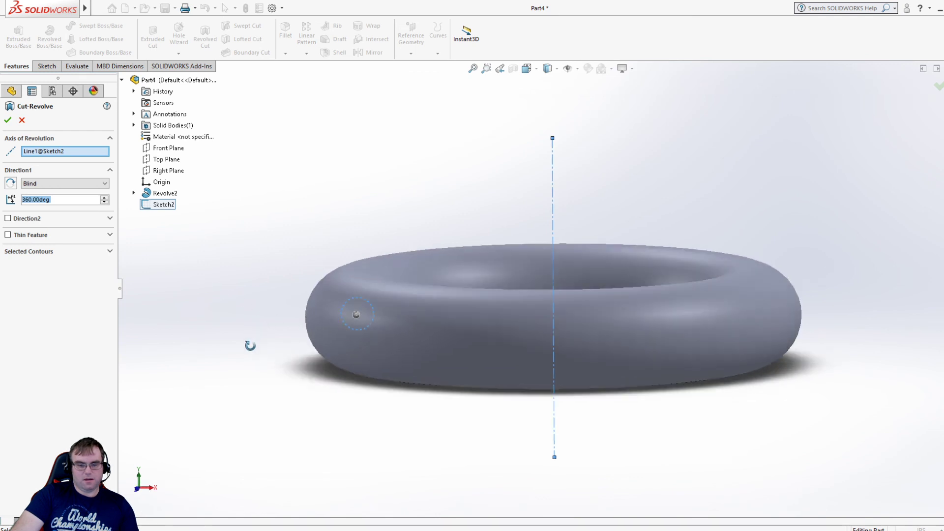
{"action": "left_click", "coordinate": [9, 121]}
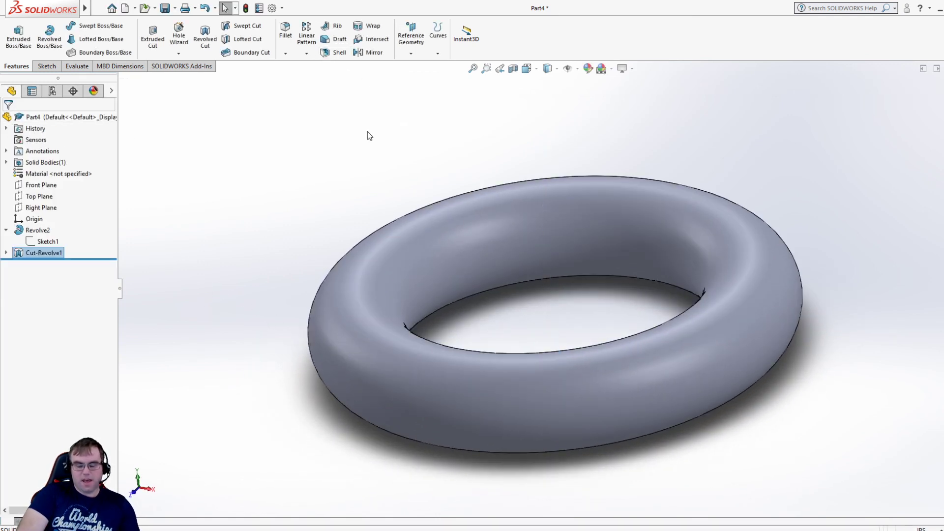
Inspect the ring's interior in a Section View using the Front, Top and Right planes, shifting the Right Plane section to about -0.28 in
{"action": "left_click", "coordinate": [513, 69]}
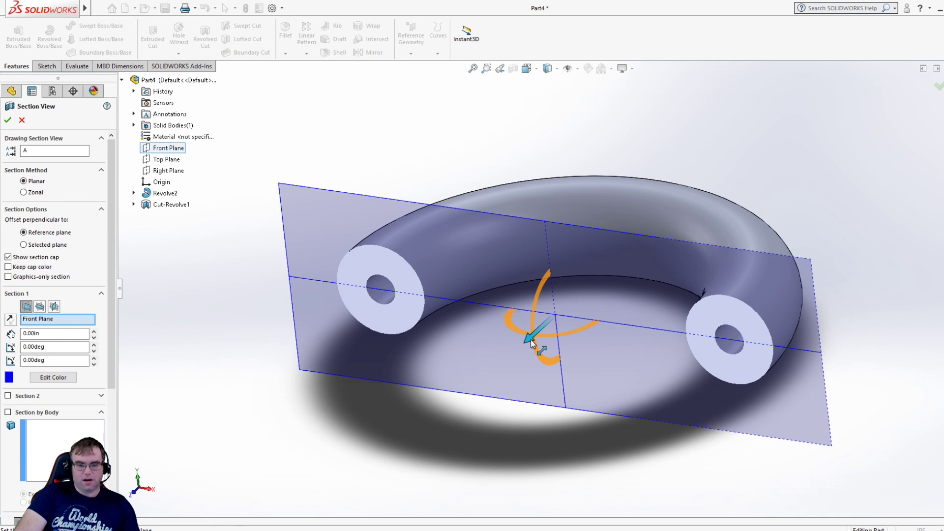
{"action": "left_click", "coordinate": [39, 307]}
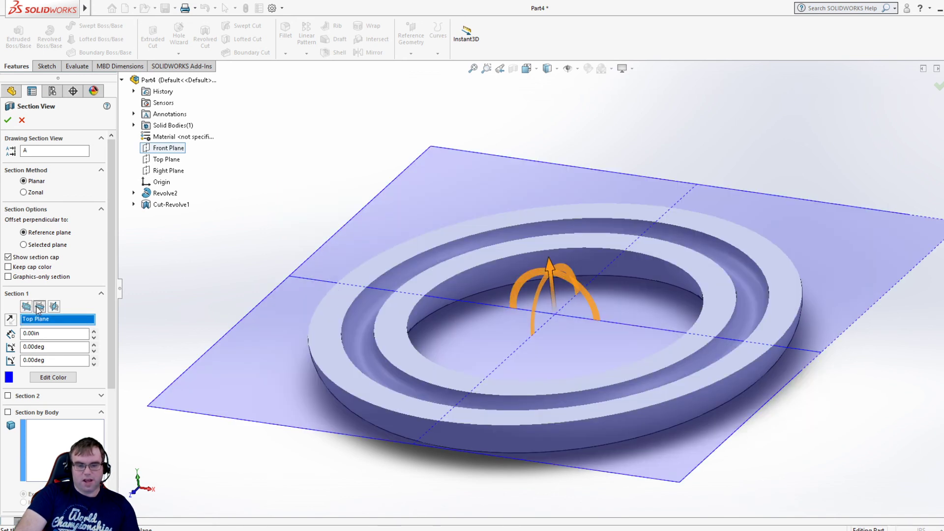
{"action": "left_click", "coordinate": [55, 307]}
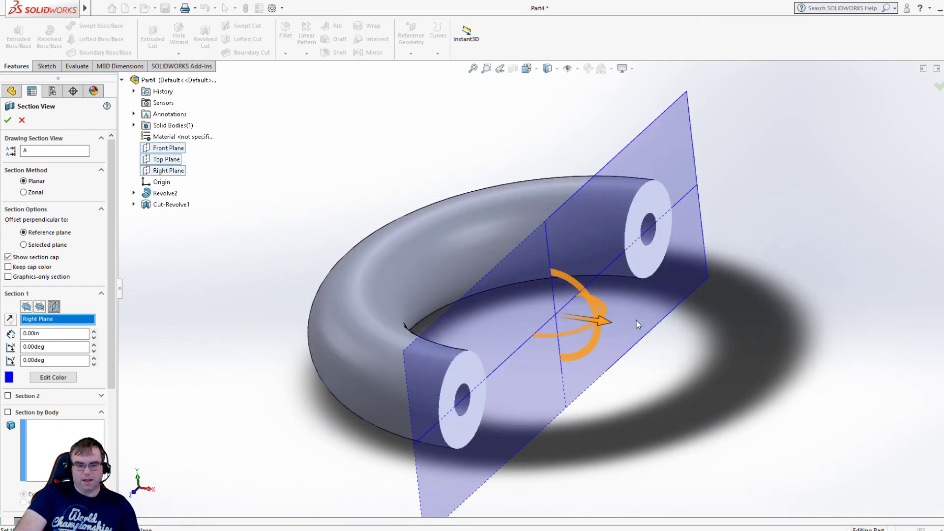
{"action": "left_click_drag", "start_coordinate": [603, 325], "coordinate": [582, 334]}
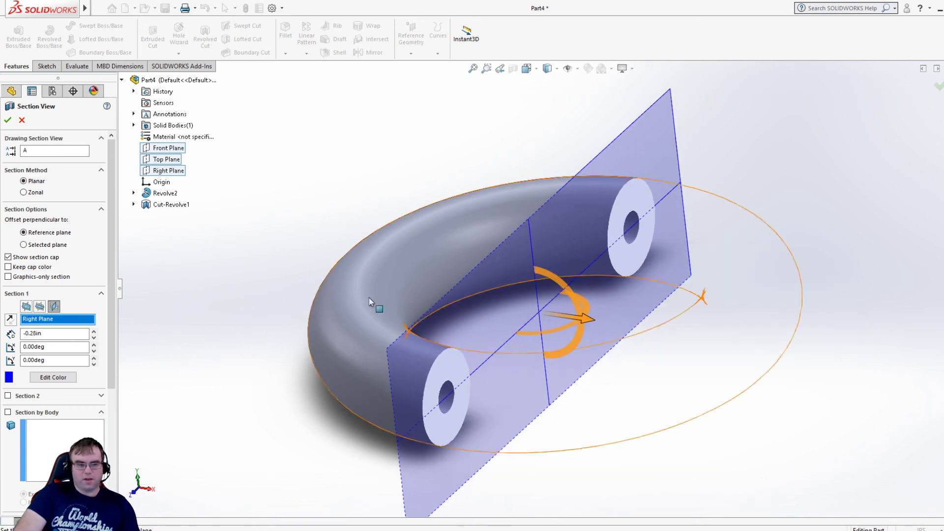
{"action": "left_click", "coordinate": [27, 306]}
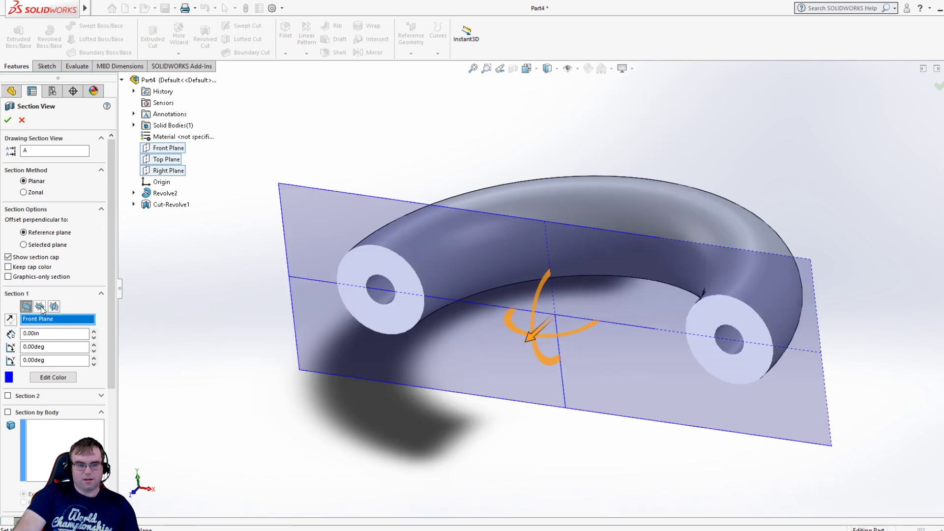
{"action": "left_click", "coordinate": [40, 307]}
{"action": "left_click", "coordinate": [54, 306]}
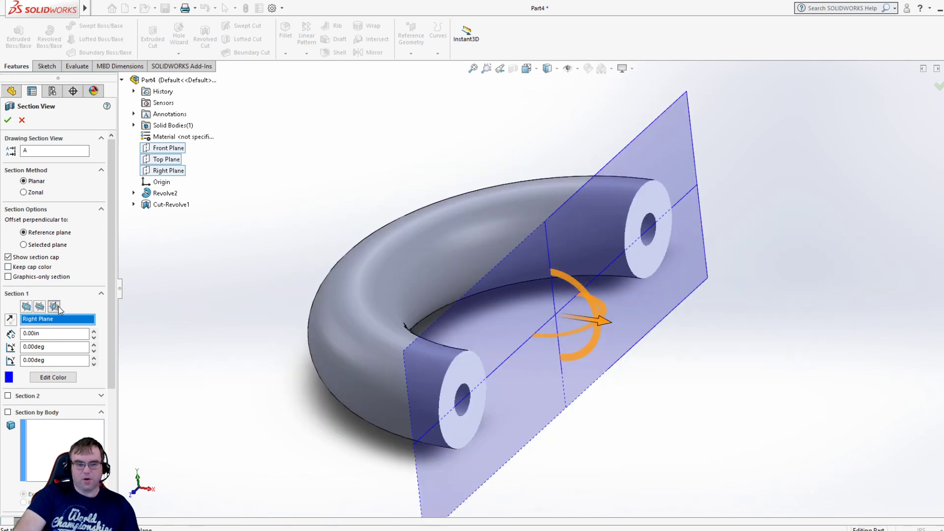